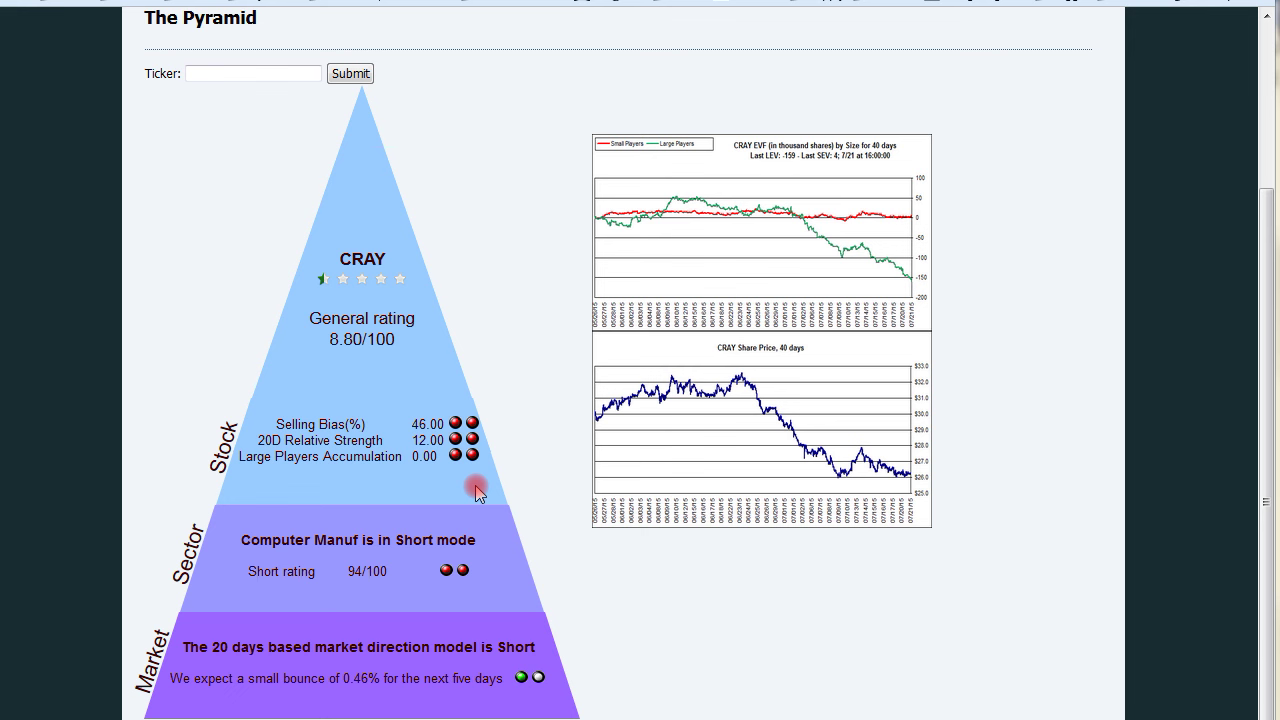
Load the ticker CRAY into the trade analysis sheet with a Short trade direction
{"action": "mouse_move", "coordinate": [706, 474]}
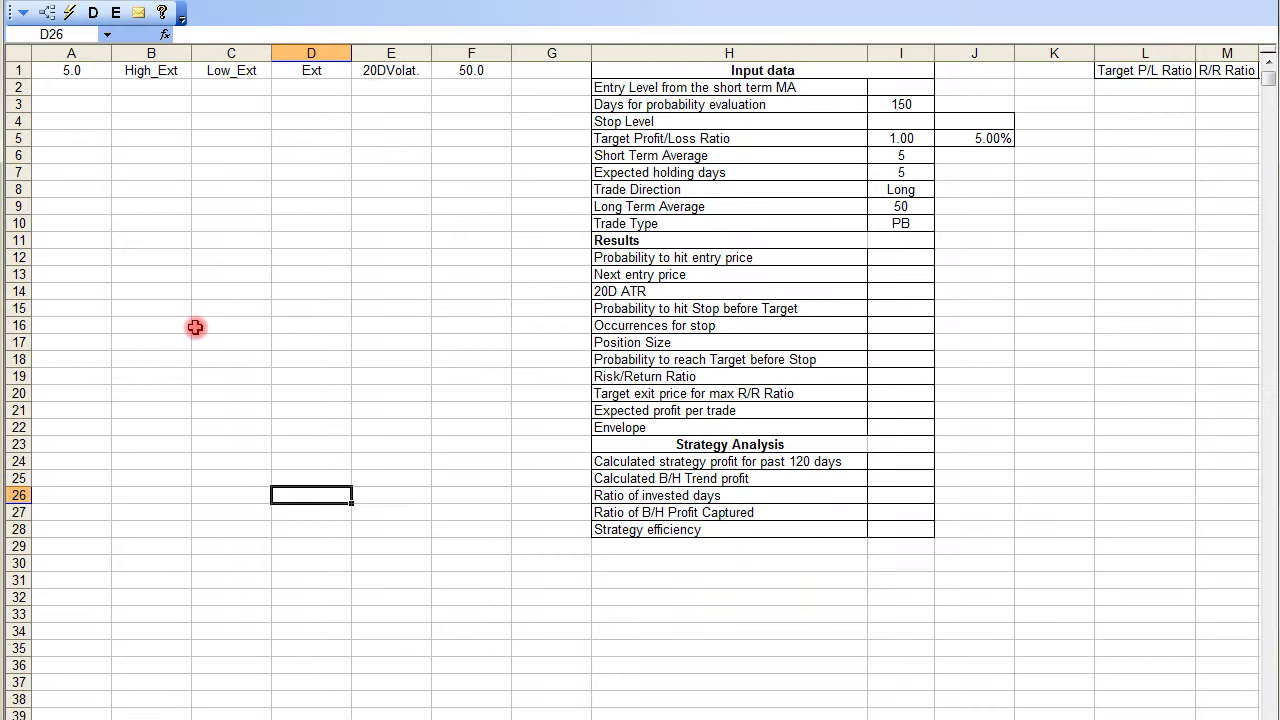
{"action": "left_click", "coordinate": [22, 12]}
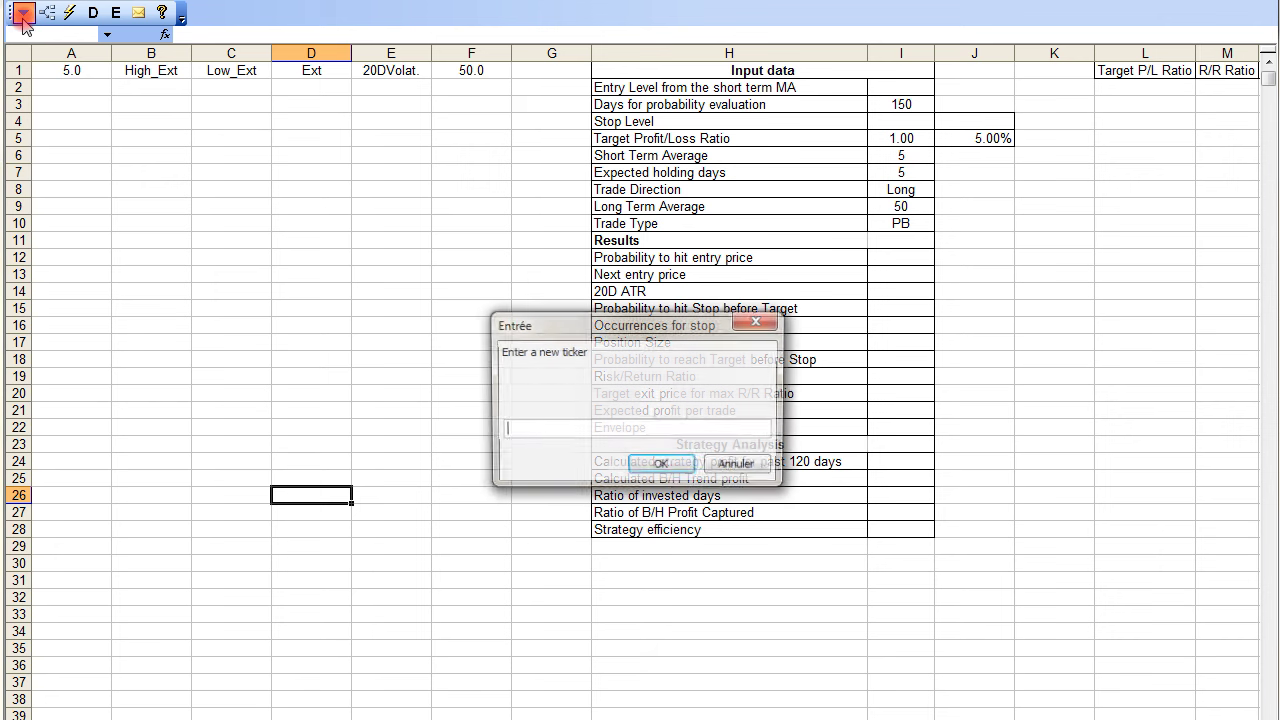
{"action": "type", "text": "CRAY"}
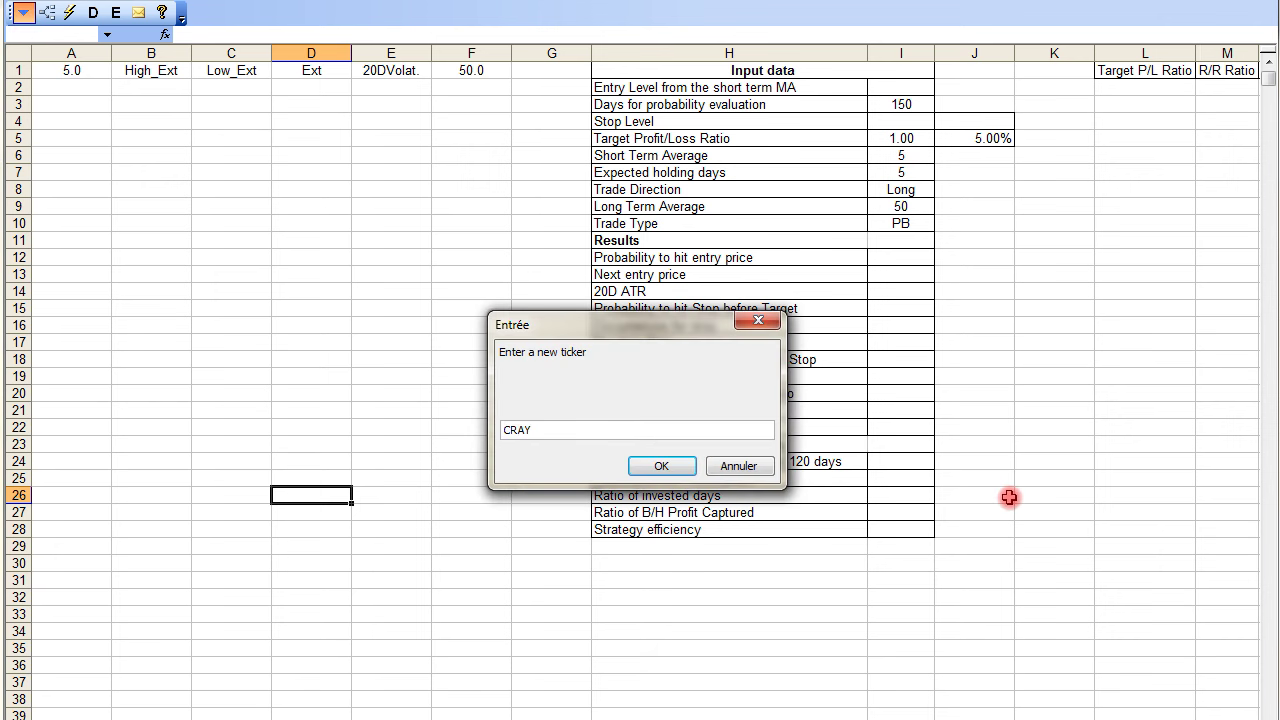
{"action": "key", "text": "Return"}
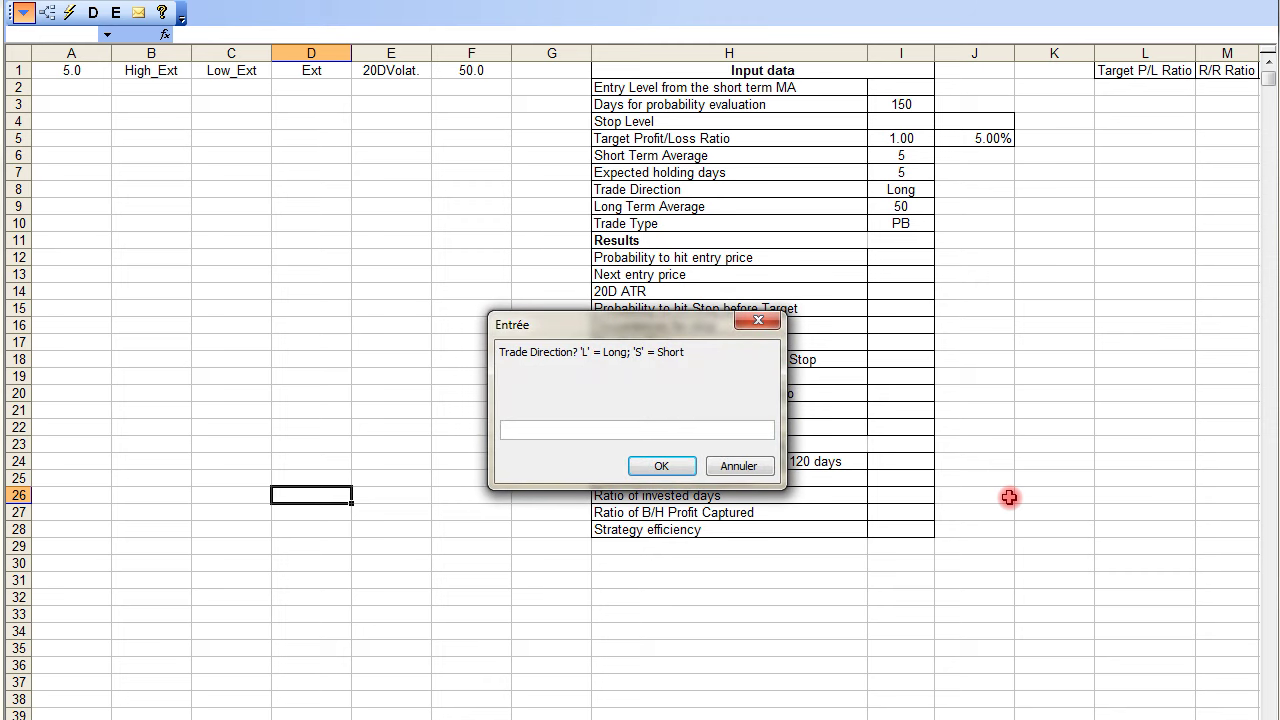
{"action": "type", "text": "S"}
{"action": "key", "text": "Return"}
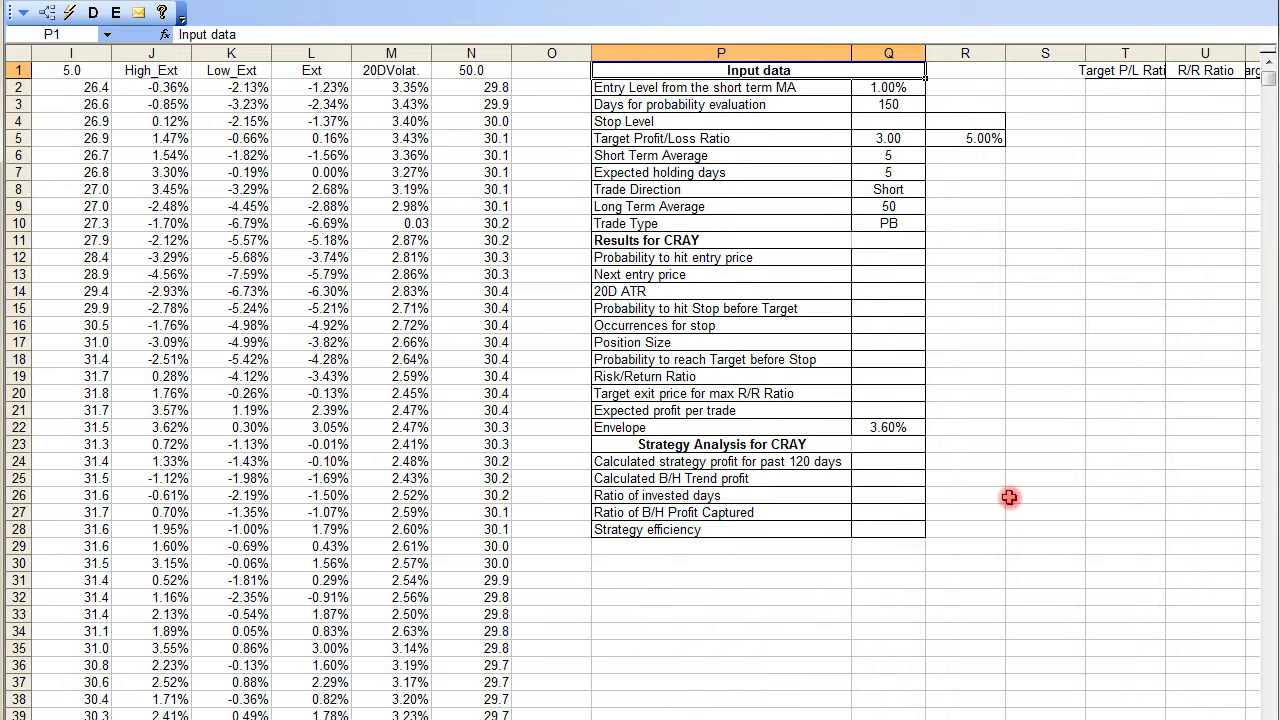
Set the days for probability evaluation to 180 and calculate the CRAY short trade
{"action": "left_click", "coordinate": [899, 104]}
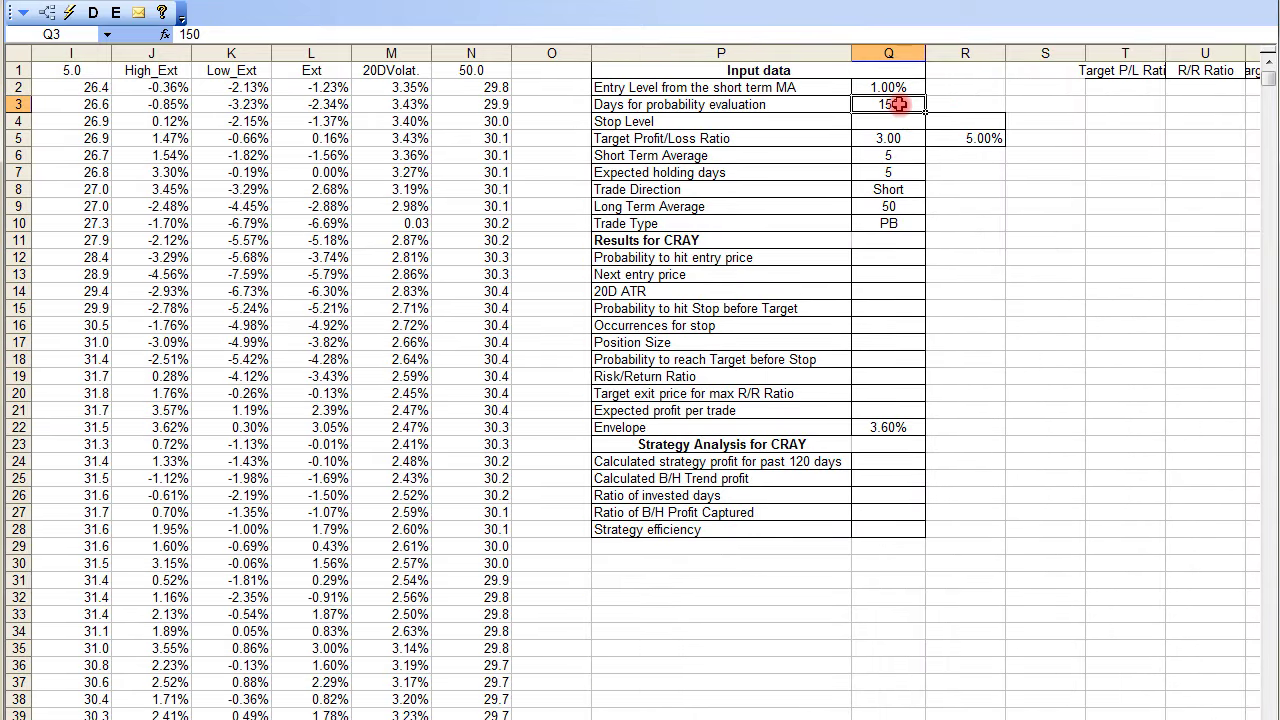
{"action": "type", "text": "180"}
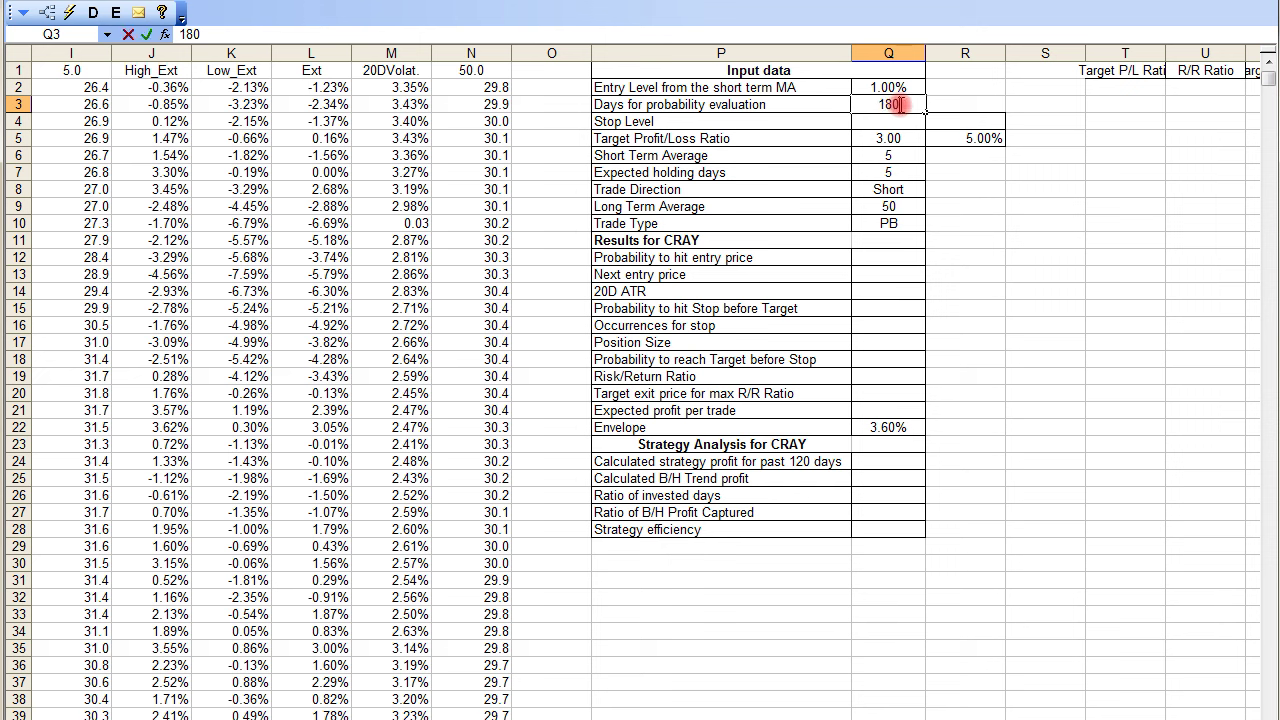
{"action": "left_click", "coordinate": [963, 223]}
{"action": "left_click", "coordinate": [70, 12]}
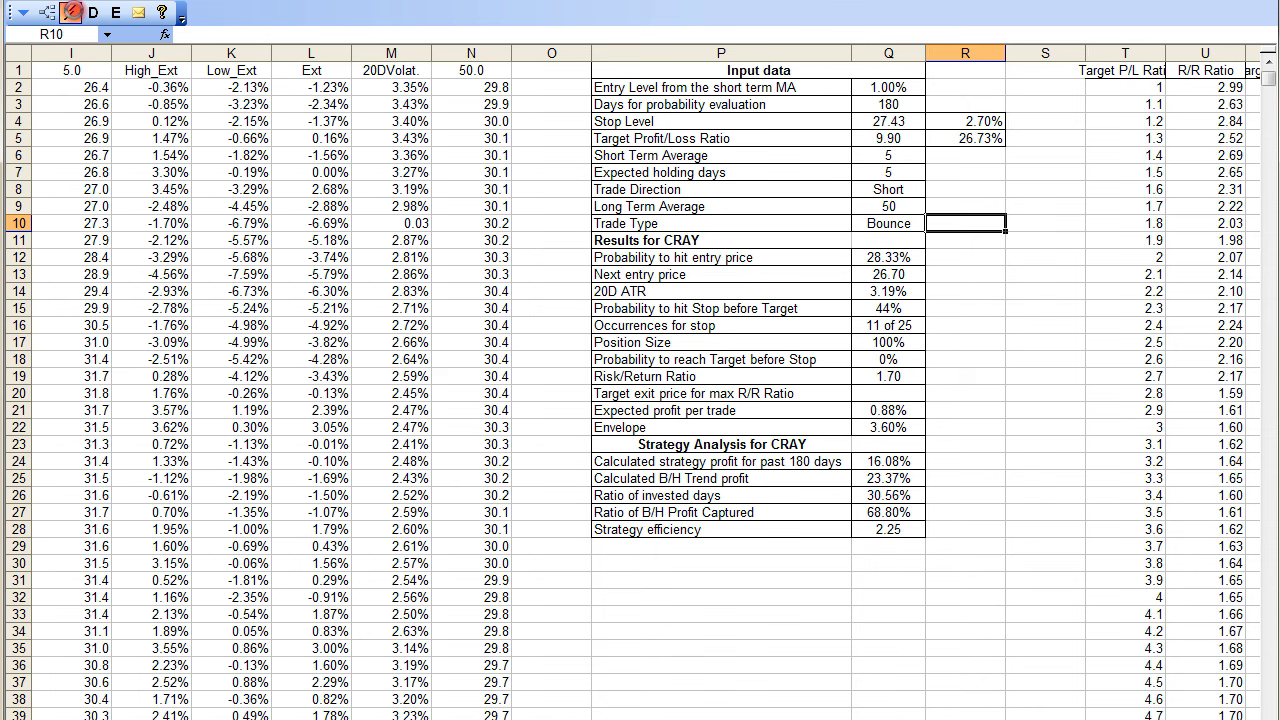
Check CRAY's next entry price, then examine its supply charts and Pyramid rating on the website
{"action": "left_click", "coordinate": [875, 274]}
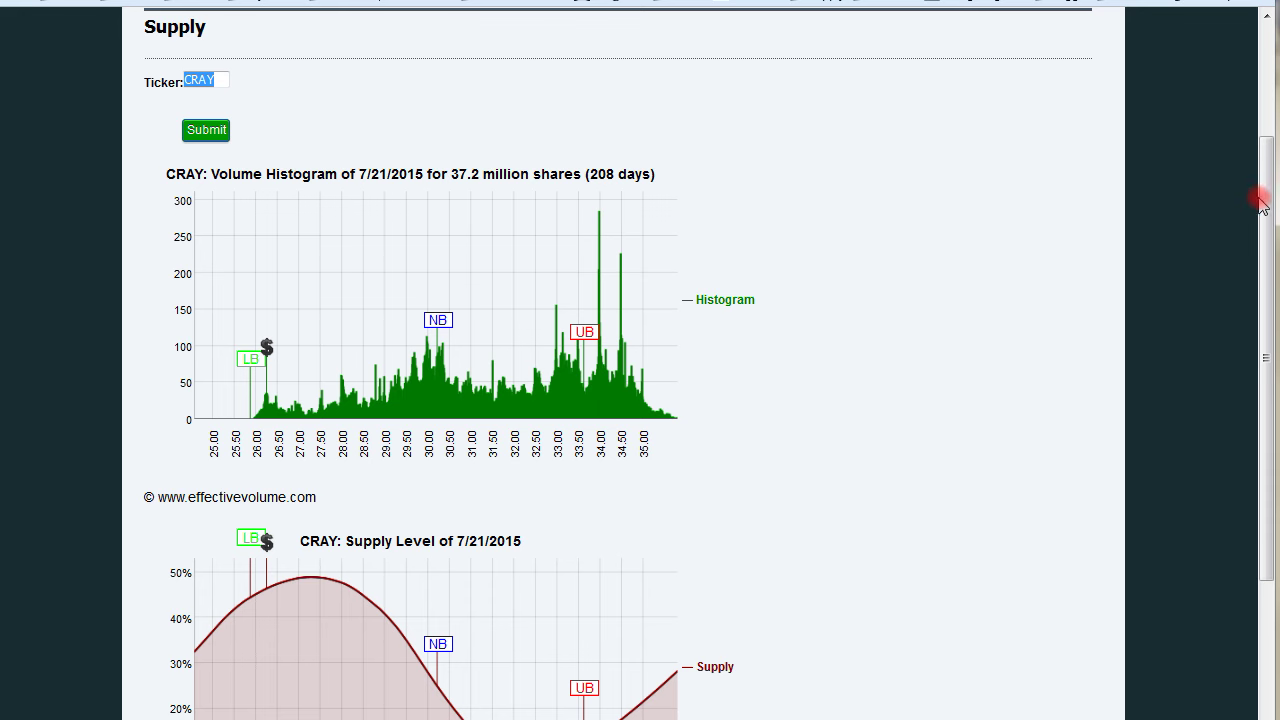
{"action": "left_click_drag", "start_coordinate": [1262, 205], "coordinate": [1266, 251]}
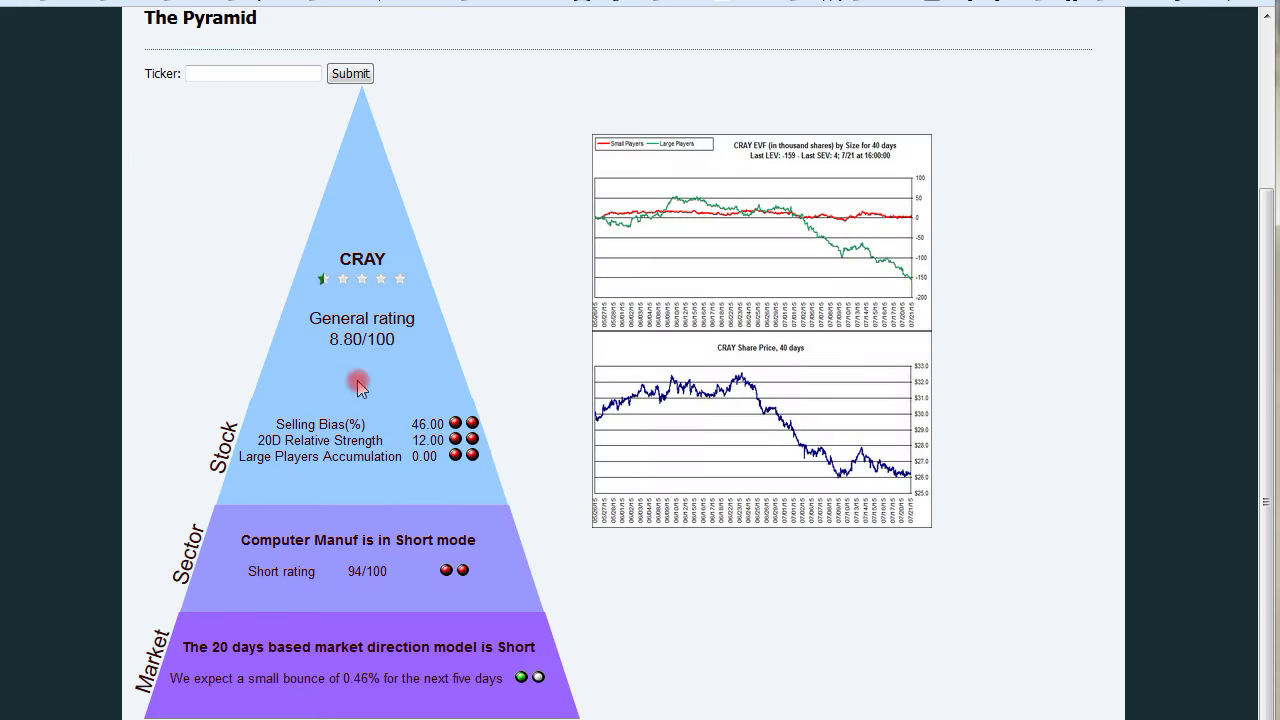
{"action": "mouse_move", "coordinate": [783, 491]}
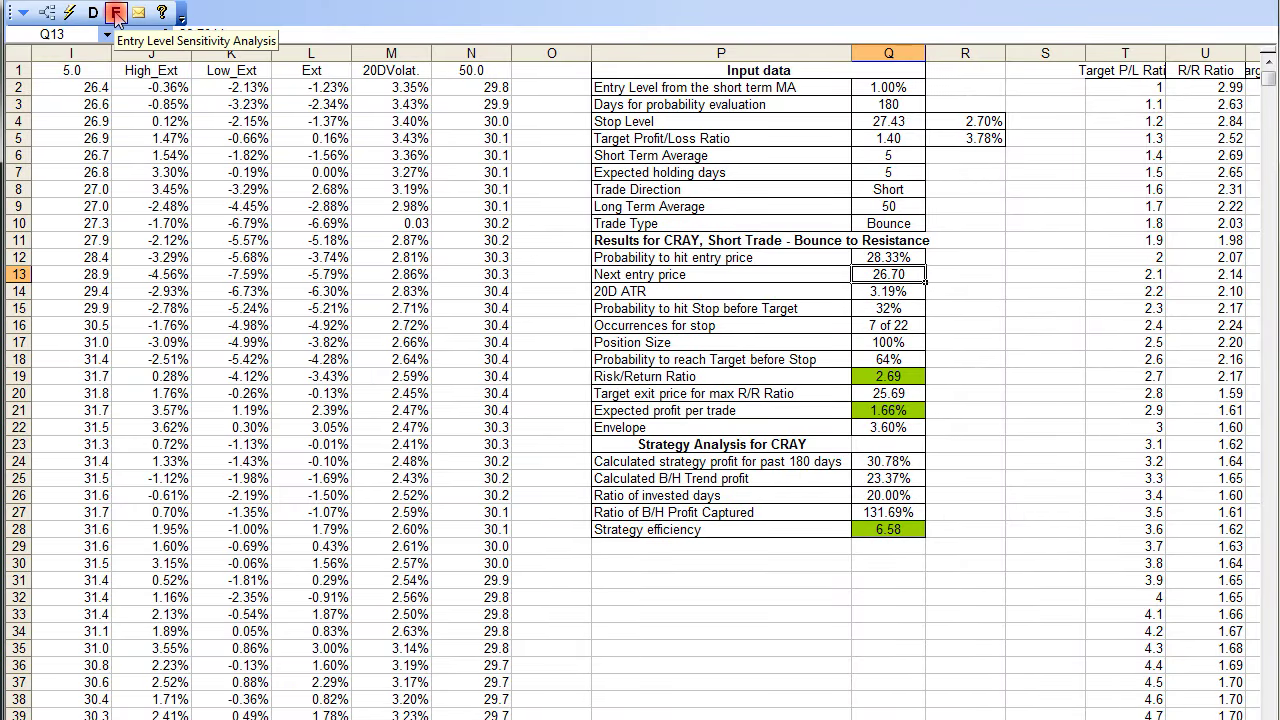
Run the entry level sensitivity analysis for CRAY and review the entry prices at the 0.00% and 4.00% entry levels
{"action": "left_click", "coordinate": [116, 12]}
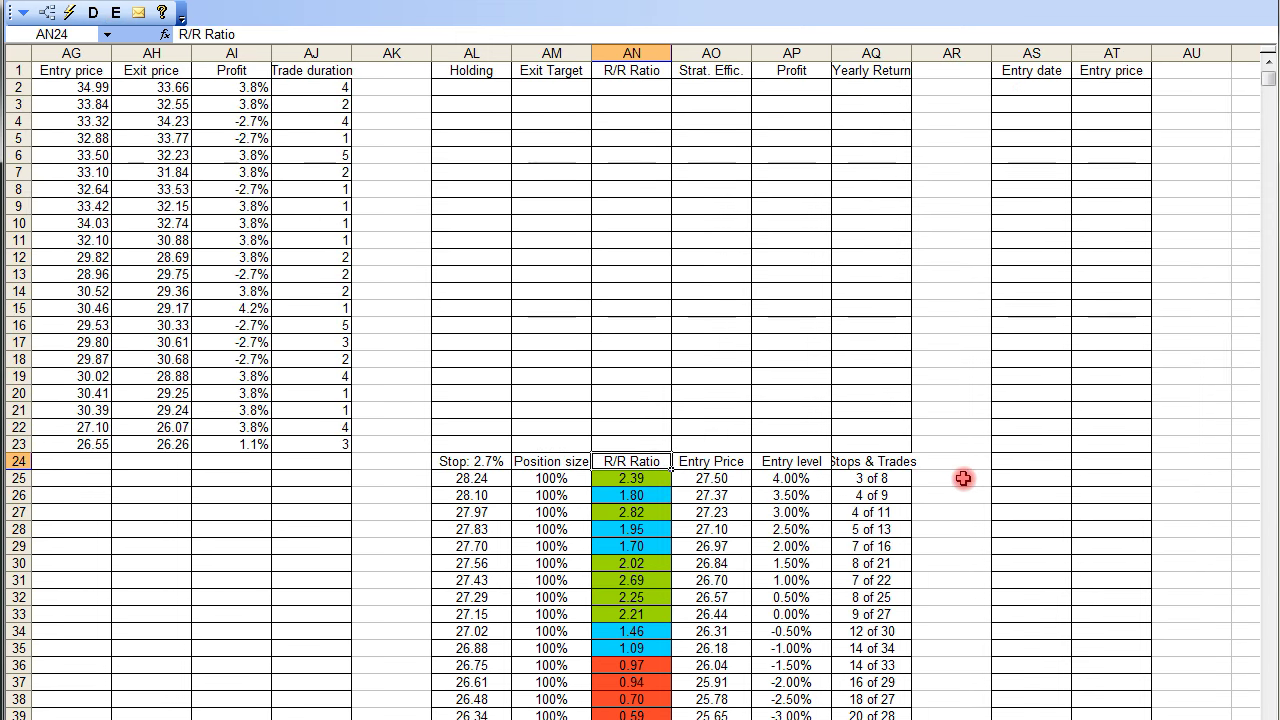
{"action": "scroll", "coordinate": [963, 478], "scroll_direction": "down", "scroll_amount": 1}
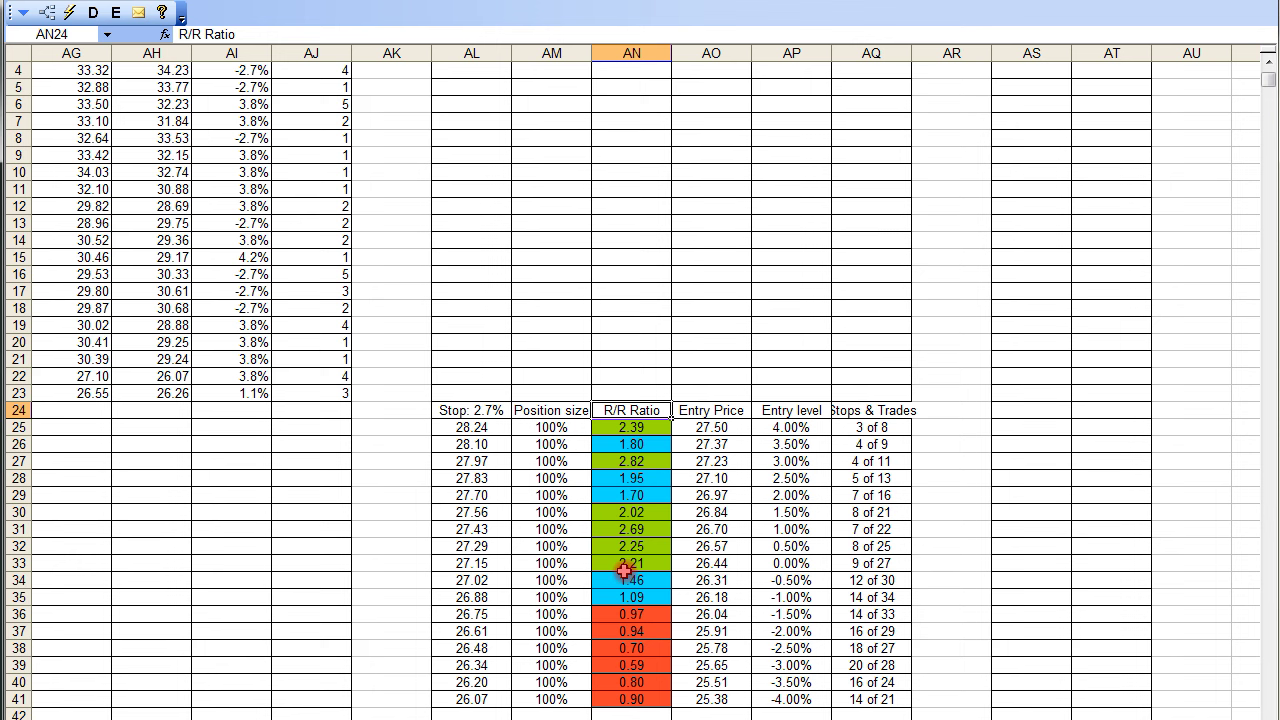
{"action": "left_click", "coordinate": [722, 567]}
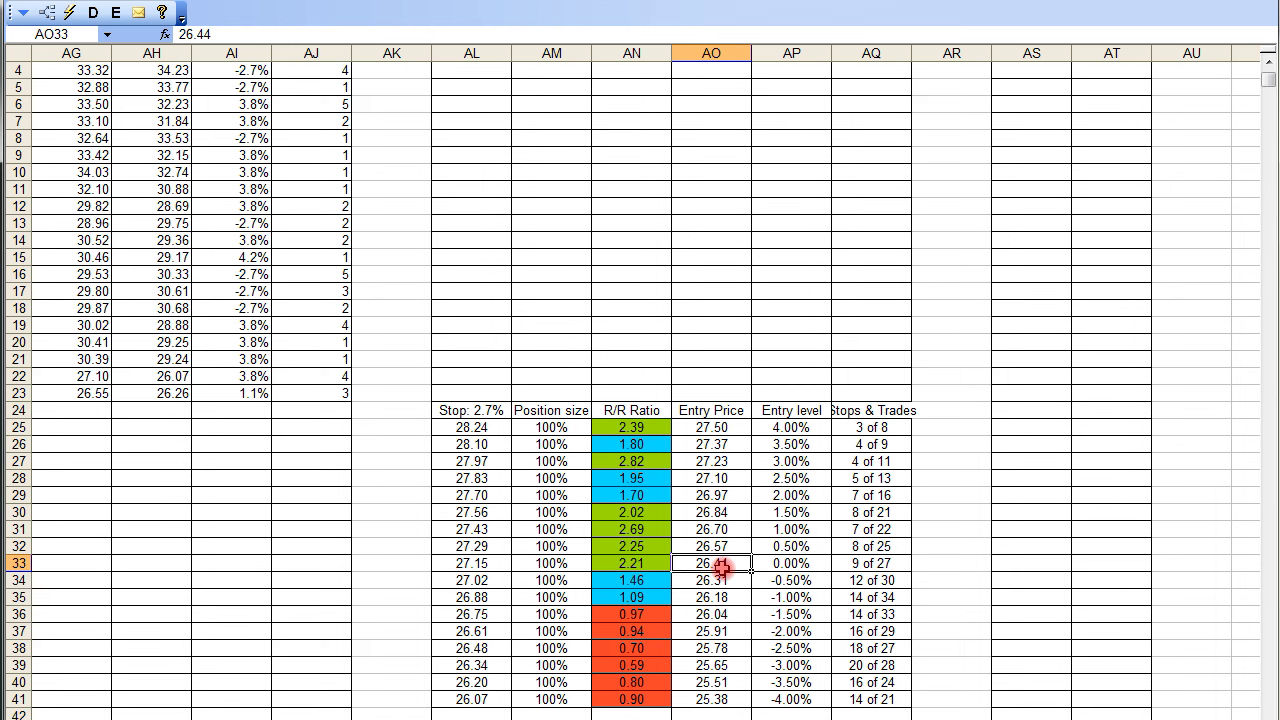
{"action": "left_click", "coordinate": [726, 430]}
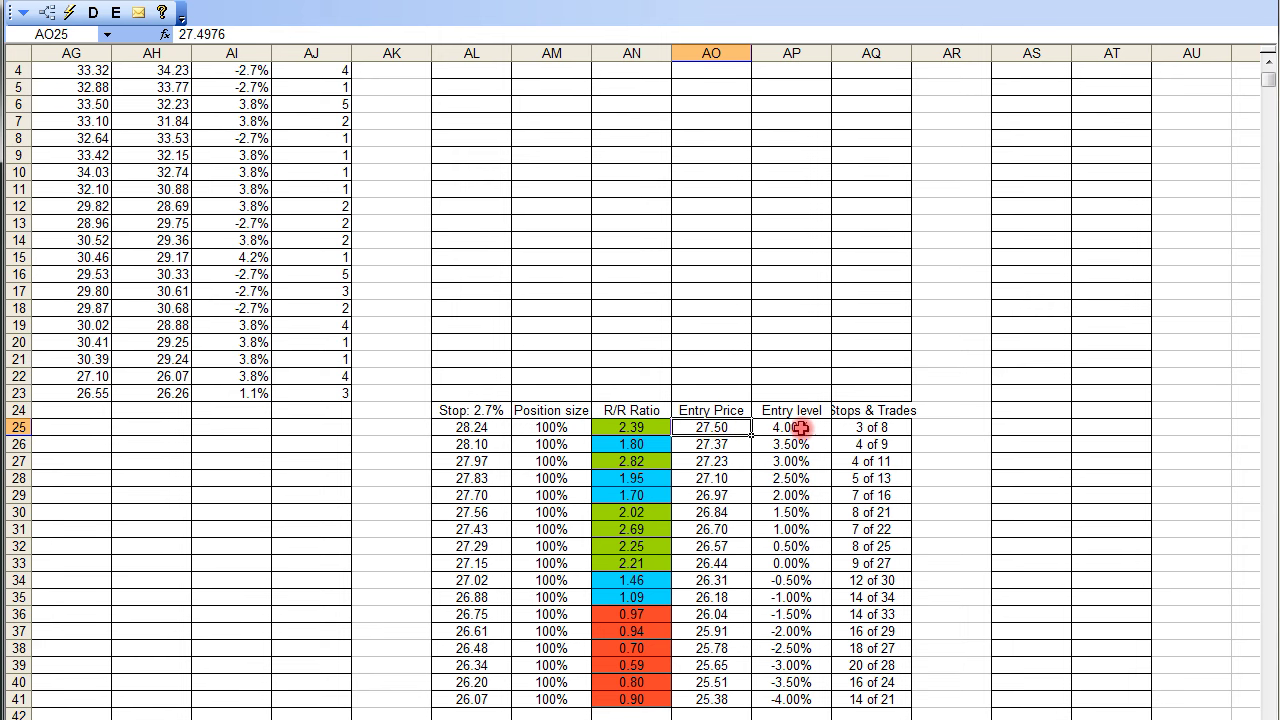
{"action": "left_click", "coordinate": [801, 428]}
Set the entry level from the short term MA to 4%
{"action": "scroll", "coordinate": [640, 400], "scroll_direction": "left", "scroll_amount": 10}
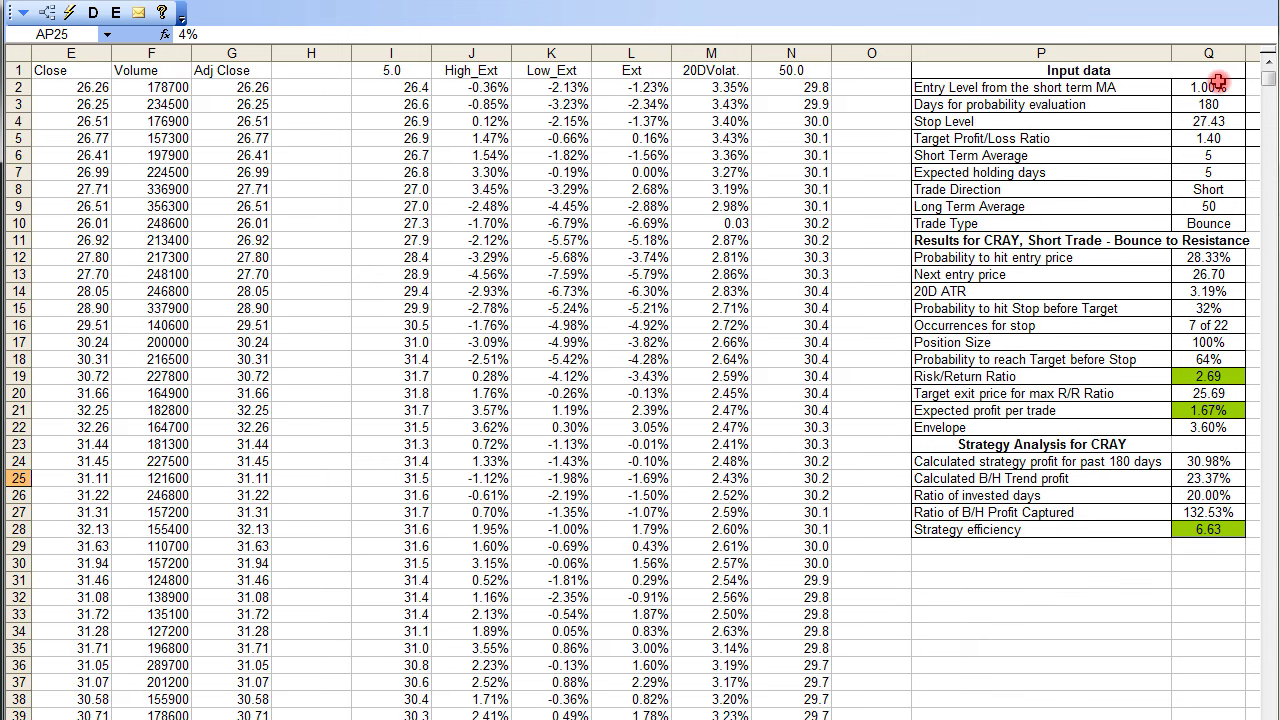
{"action": "left_click", "coordinate": [1215, 87]}
{"action": "type", "text": "4"}
{"action": "left_click", "coordinate": [322, 362]}
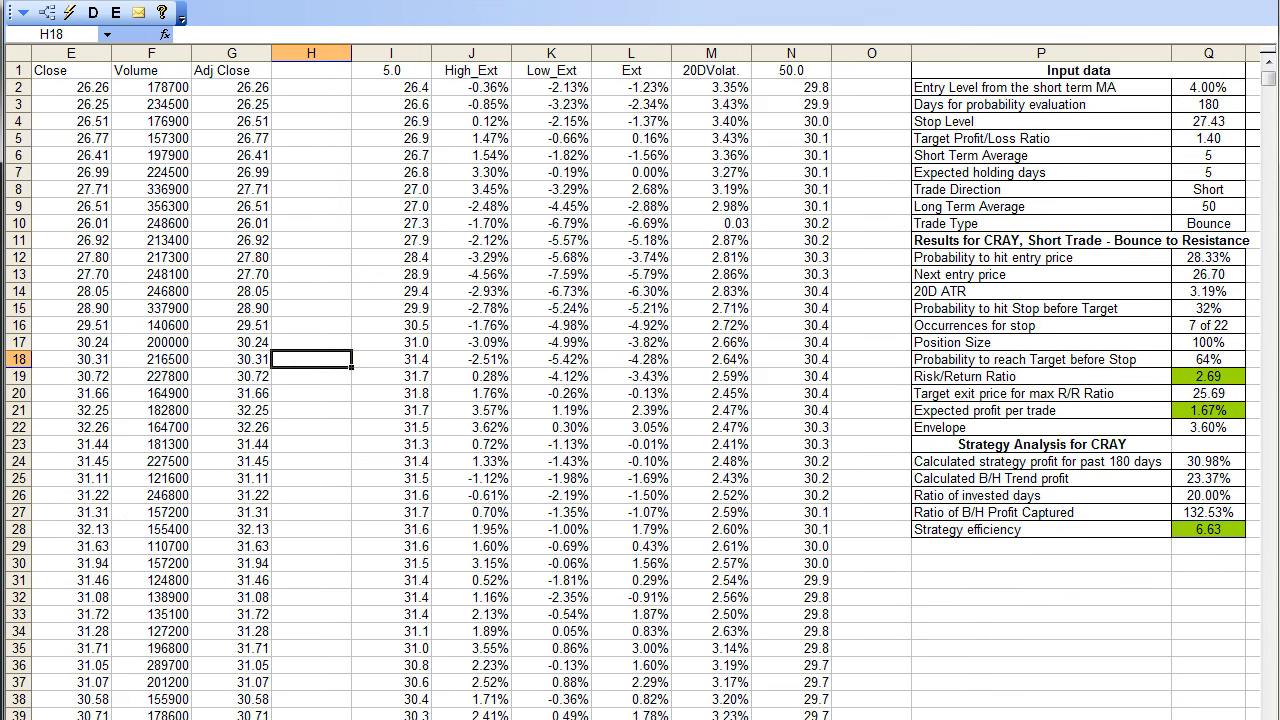
{"action": "scroll", "coordinate": [322, 362], "scroll_direction": "right", "scroll_amount": 3}
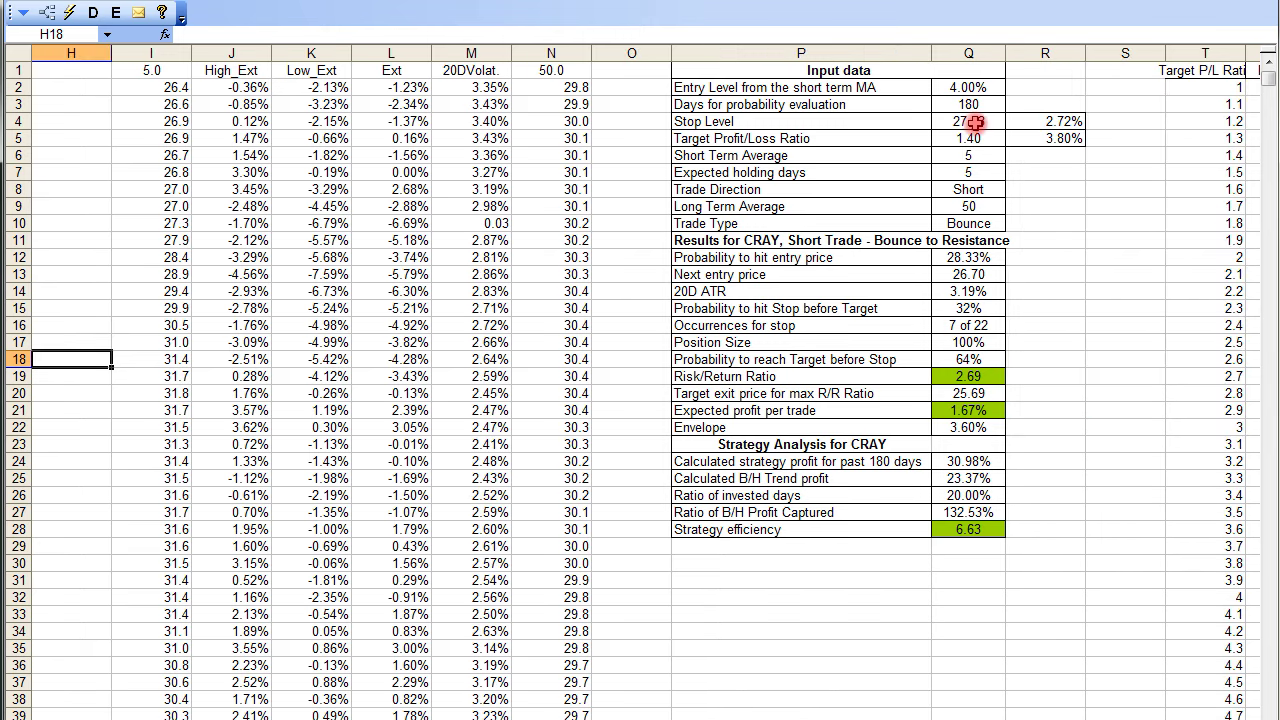
Clear the stop level values and recalculate the CRAY short trade with a 2.50% stop
{"action": "left_click_drag", "start_coordinate": [974, 121], "coordinate": [1030, 120]}
{"action": "left_click", "coordinate": [1032, 118]}
{"action": "right_click", "coordinate": [1030, 120]}
{"action": "left_click", "coordinate": [1094, 278]}
{"action": "left_click", "coordinate": [69, 12]}
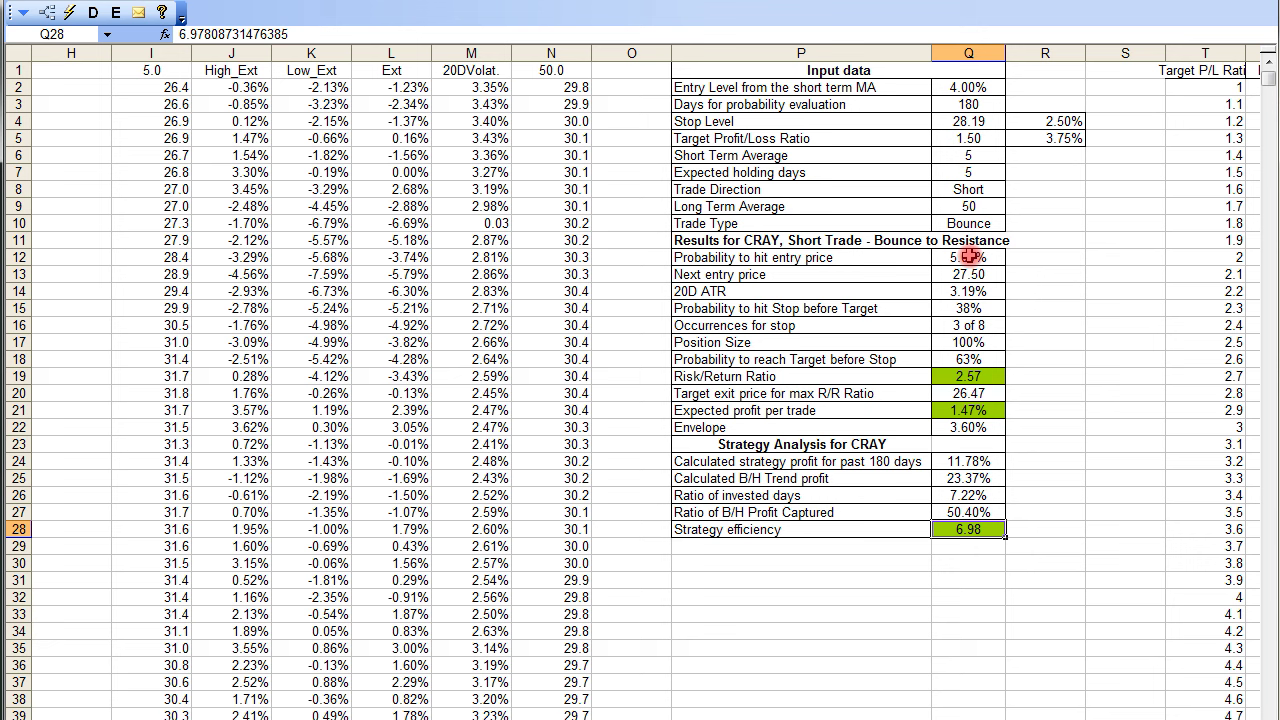
Set the entry level to 3%, clear the stop level price and recalculate the CRAY trade
{"action": "left_click", "coordinate": [982, 85]}
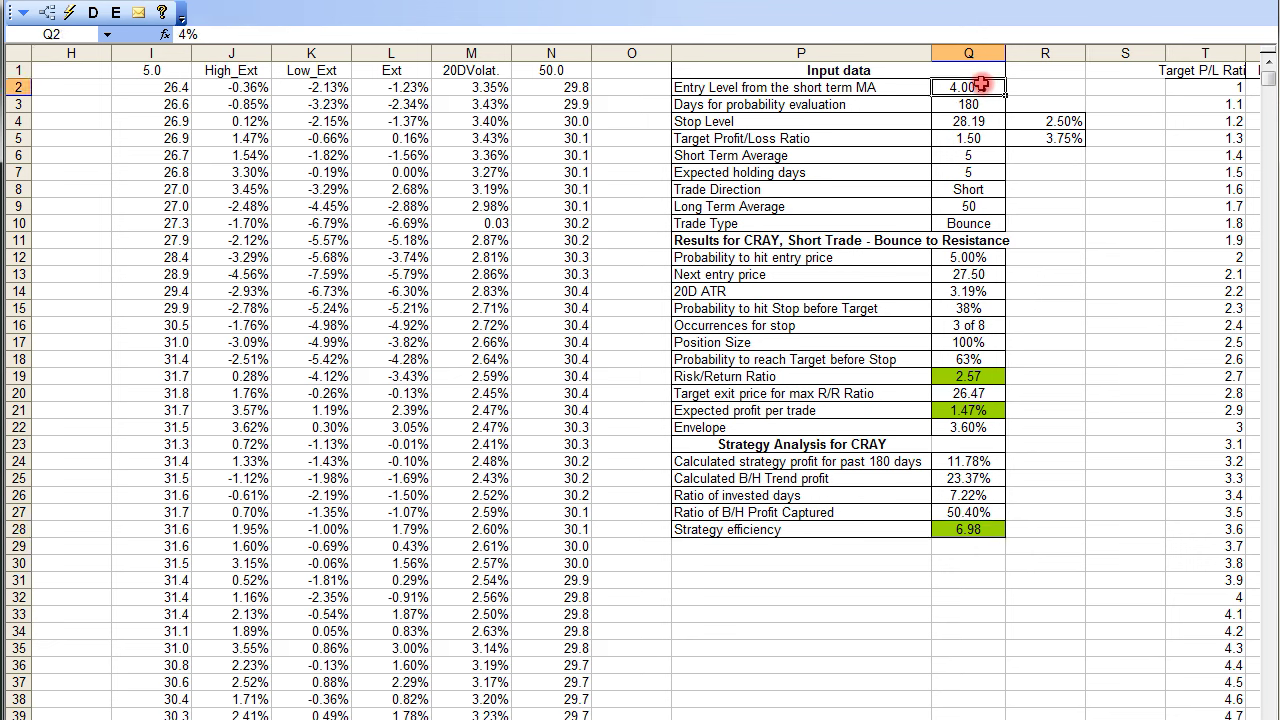
{"action": "type", "text": "3"}
{"action": "left_click", "coordinate": [1064, 246]}
{"action": "right_click", "coordinate": [973, 121]}
{"action": "left_click", "coordinate": [1055, 273]}
{"action": "left_click", "coordinate": [305, 205]}
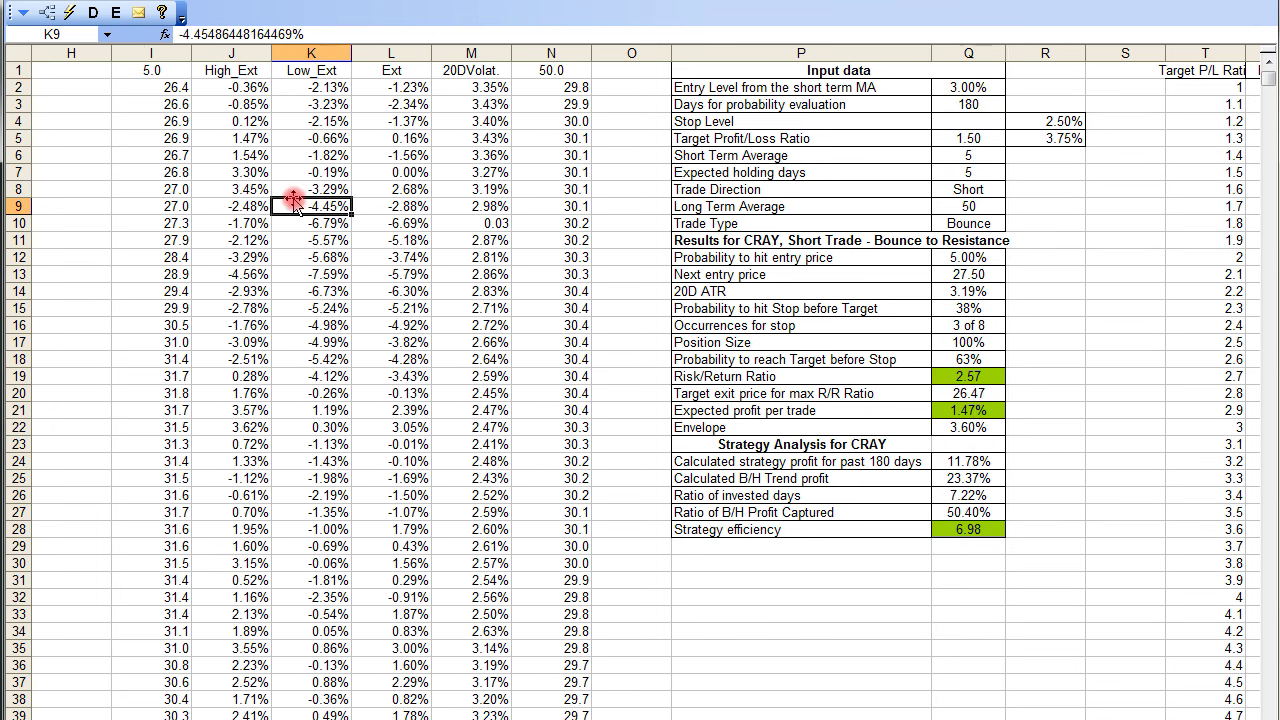
{"action": "left_click", "coordinate": [69, 12]}
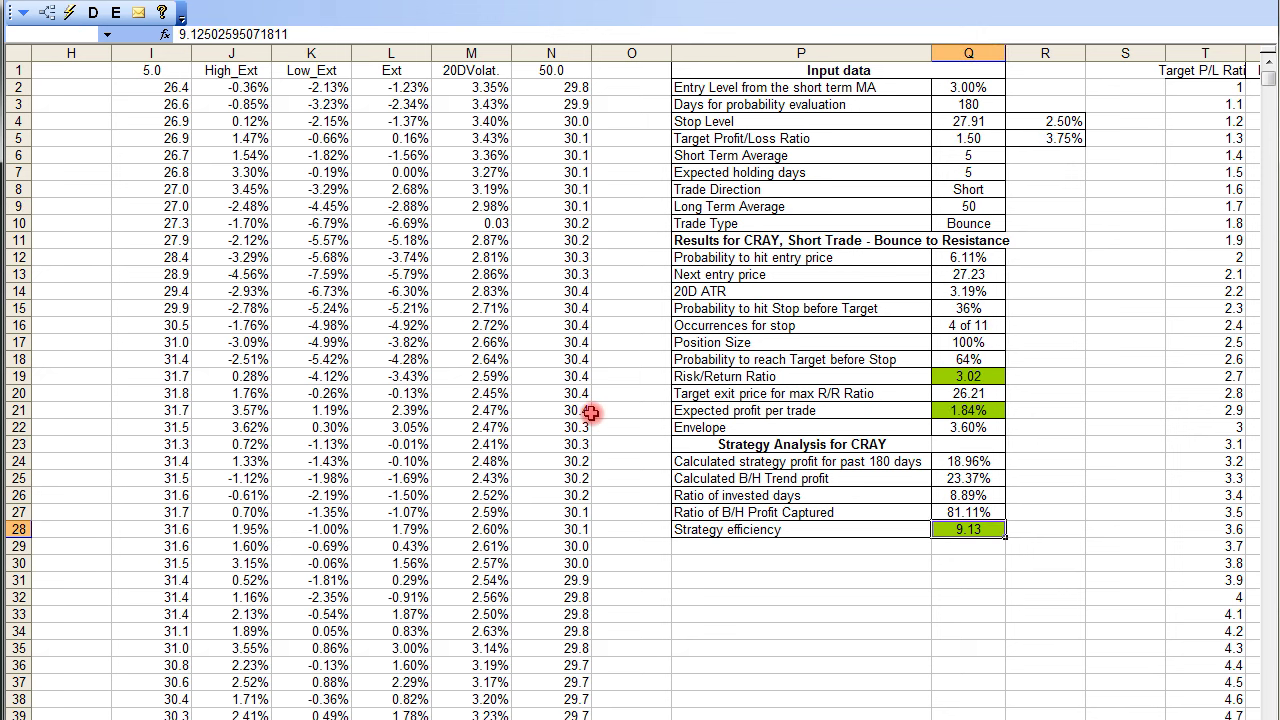
Compare the probability of hitting the entry price with CRAY's recent daily prices, including the 7/21/2015 low
{"action": "left_click", "coordinate": [975, 258]}
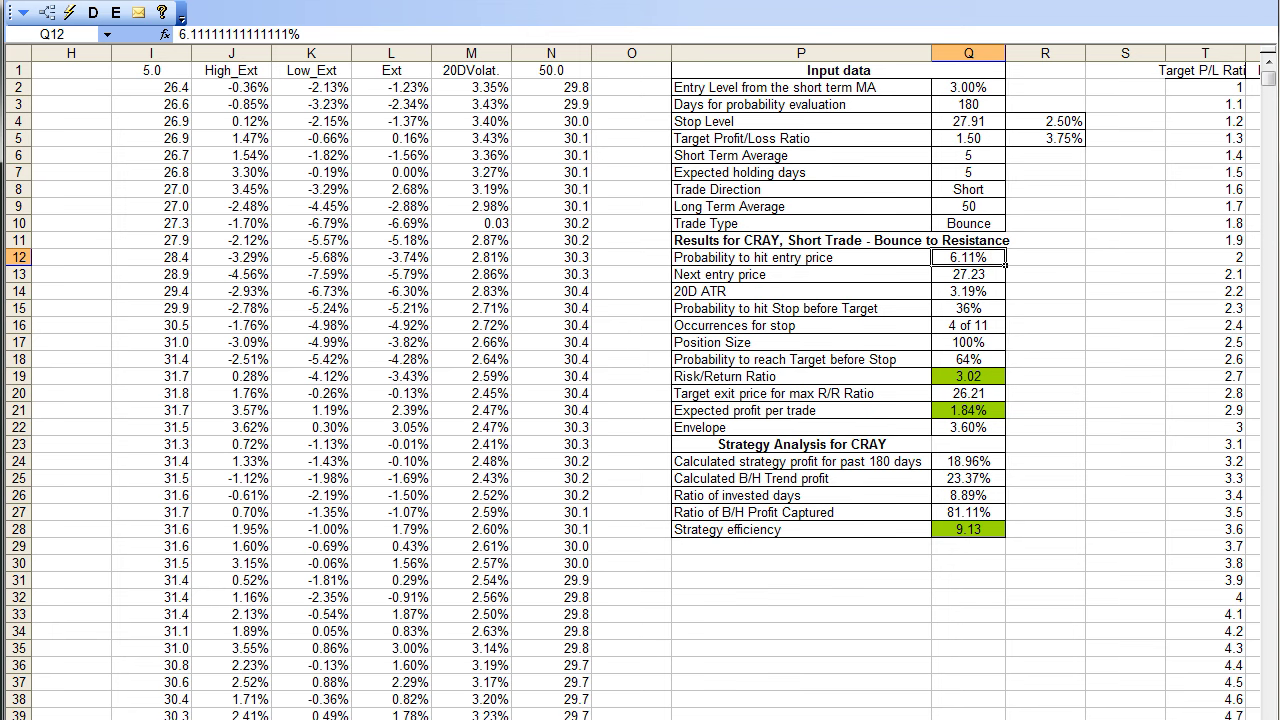
{"action": "scroll", "coordinate": [640, 380], "scroll_direction": "left", "scroll_amount": 3}
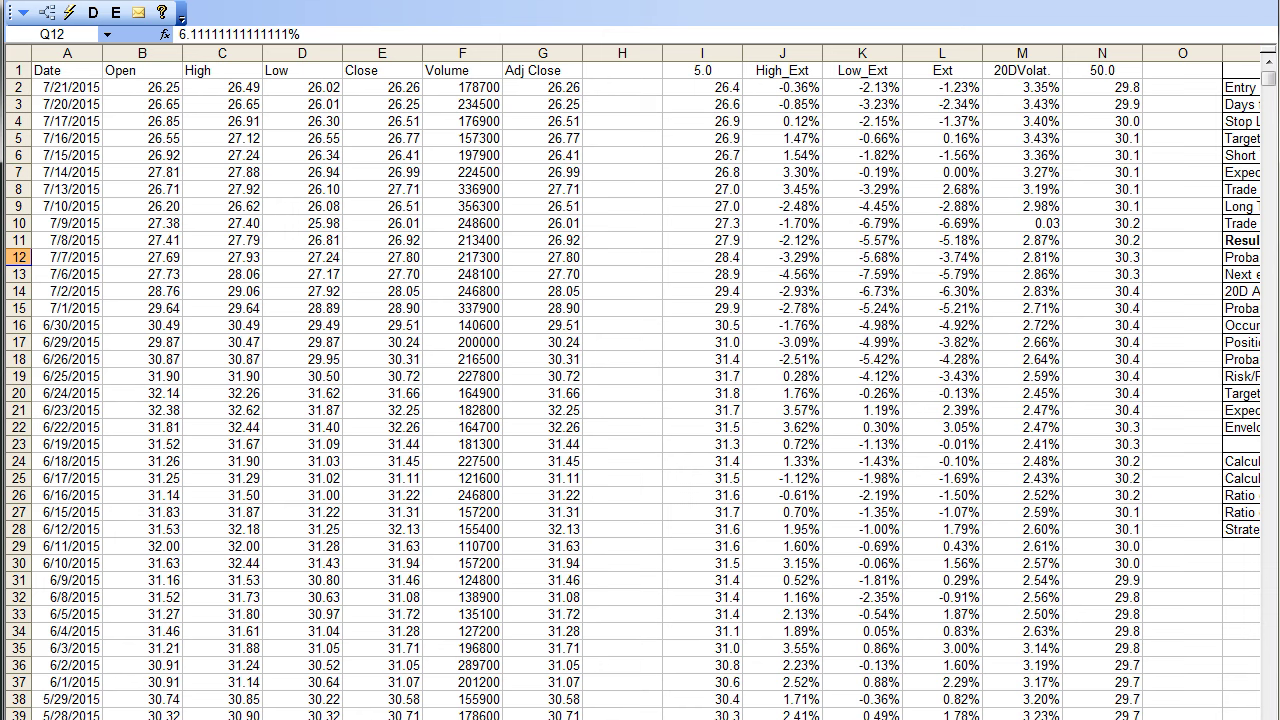
{"action": "scroll", "coordinate": [640, 380], "scroll_direction": "right", "scroll_amount": 3}
{"action": "scroll", "coordinate": [640, 380], "scroll_direction": "left", "scroll_amount": 3}
{"action": "left_click", "coordinate": [327, 87]}
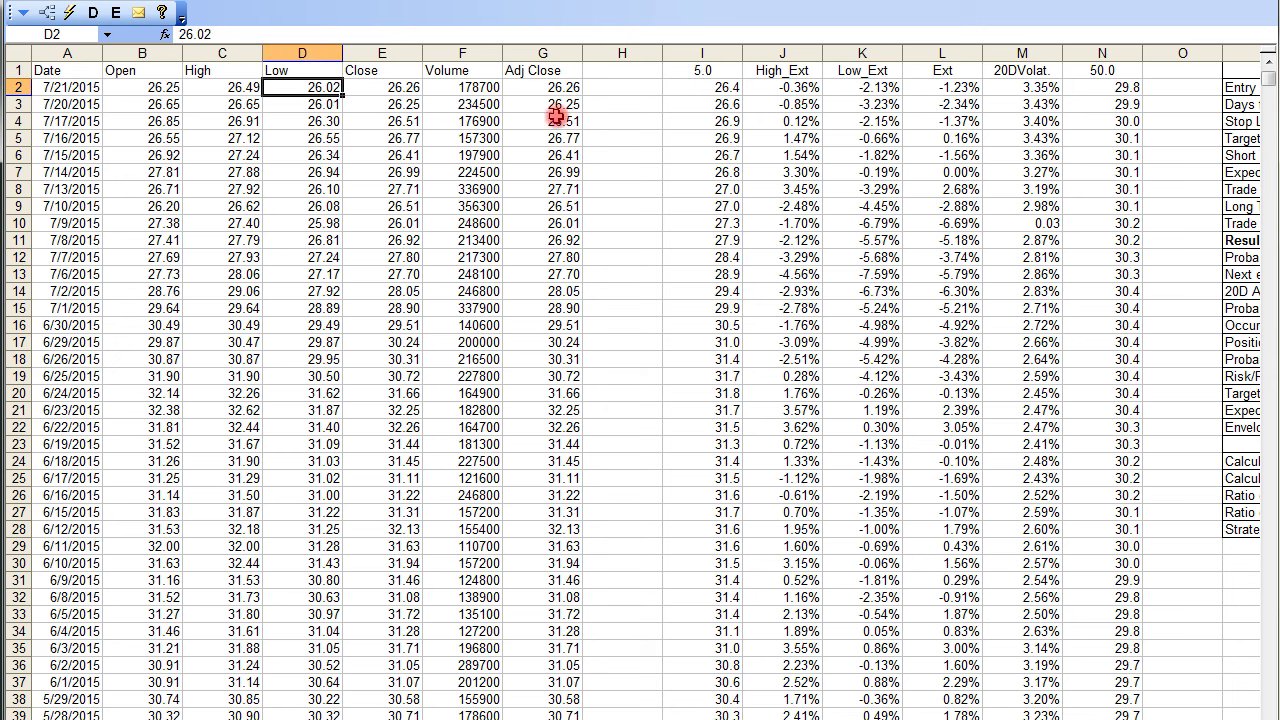
Change the CRAY trade type to BD in the input data
{"action": "scroll", "coordinate": [673, 250], "scroll_direction": "right", "scroll_amount": 5}
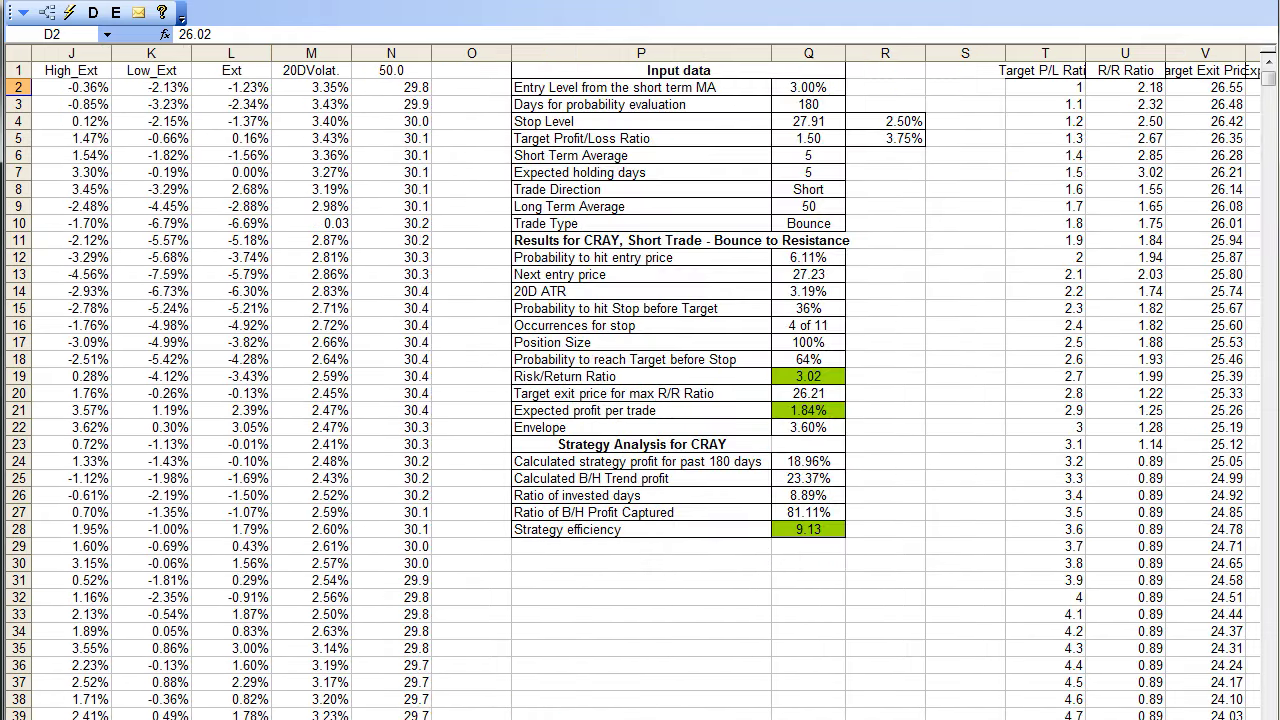
{"action": "left_click", "coordinate": [814, 222]}
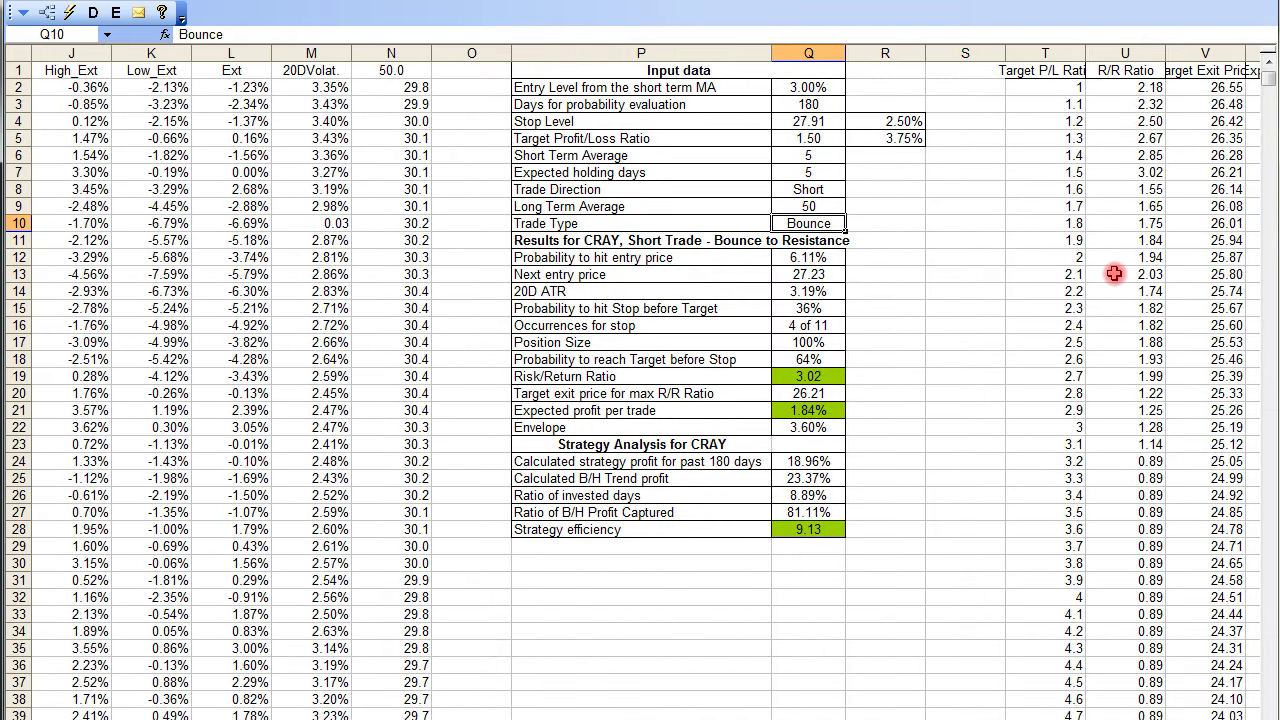
{"action": "type", "text": "BD"}
{"action": "left_click", "coordinate": [996, 271]}
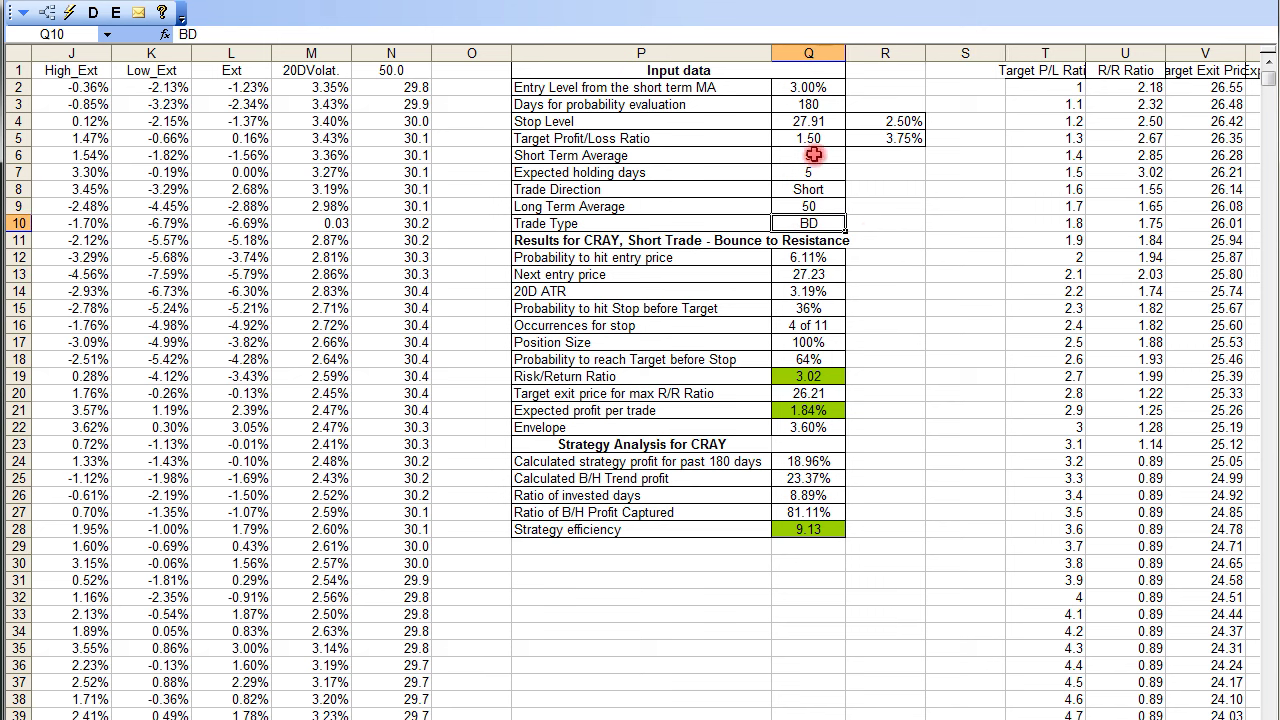
Set the days for probability evaluation to 300 and clear the stop level price
{"action": "left_click", "coordinate": [814, 106]}
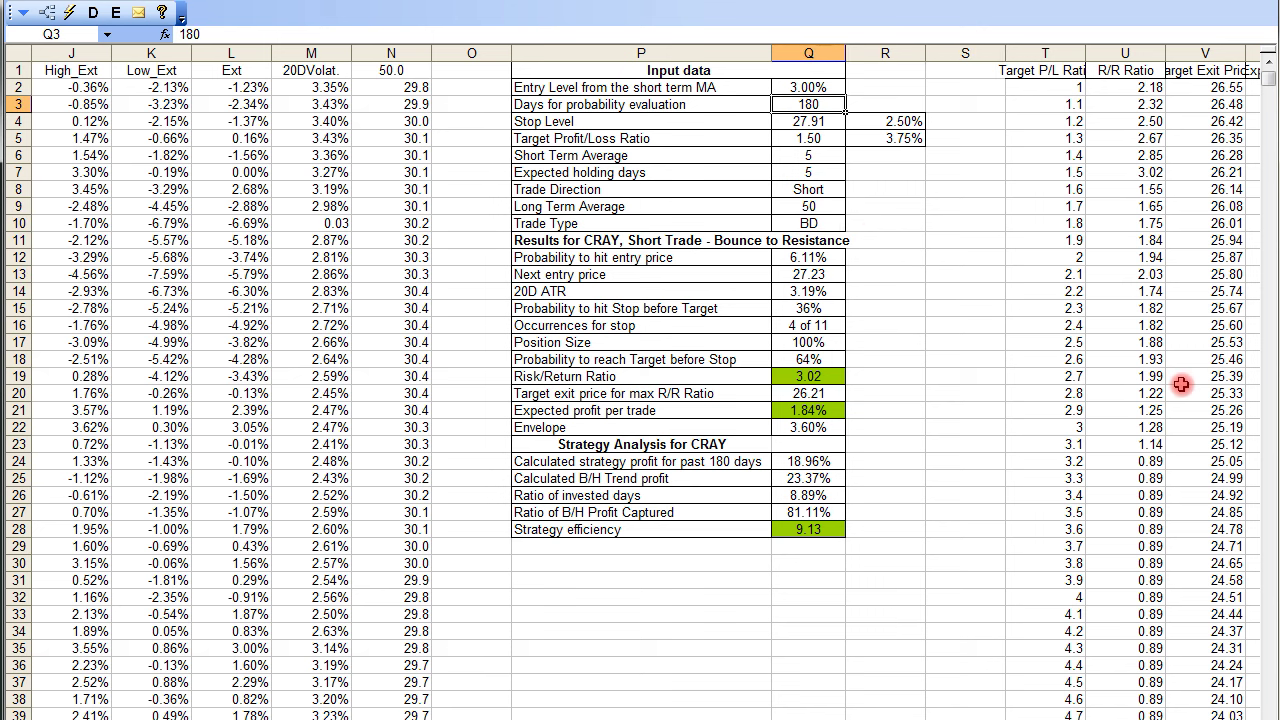
{"action": "type", "text": "300"}
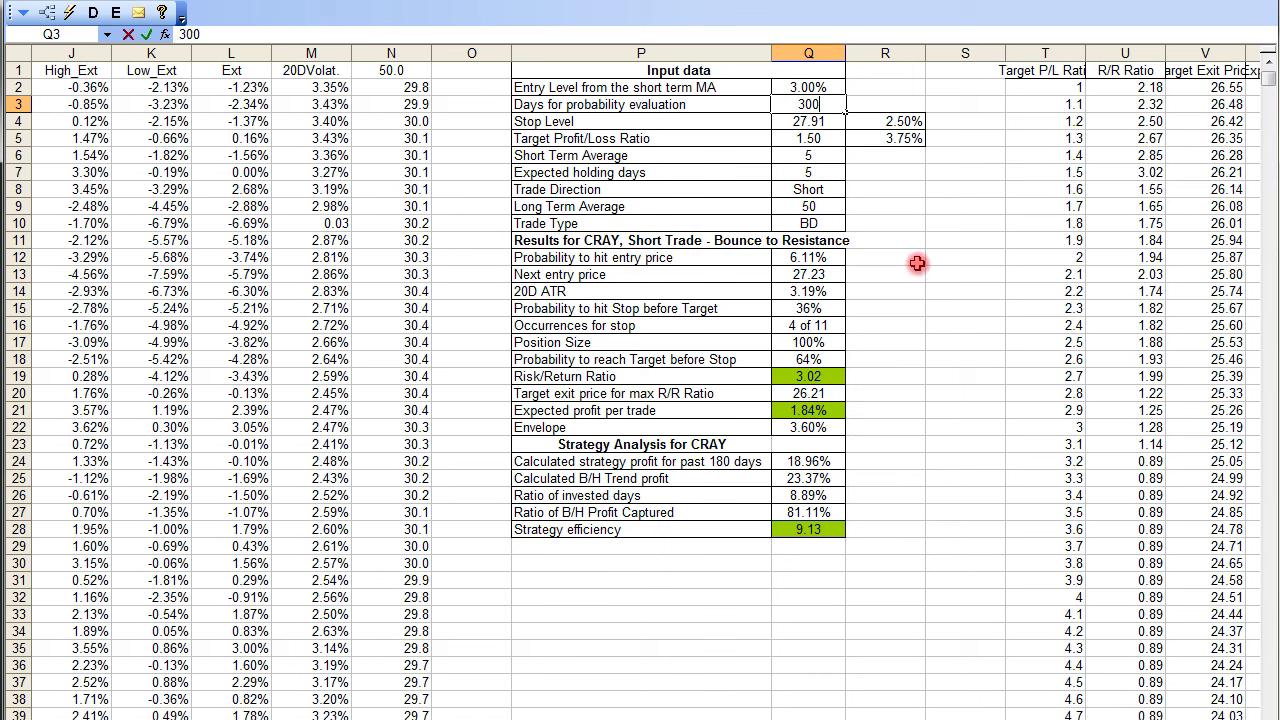
{"action": "right_click", "coordinate": [812, 121]}
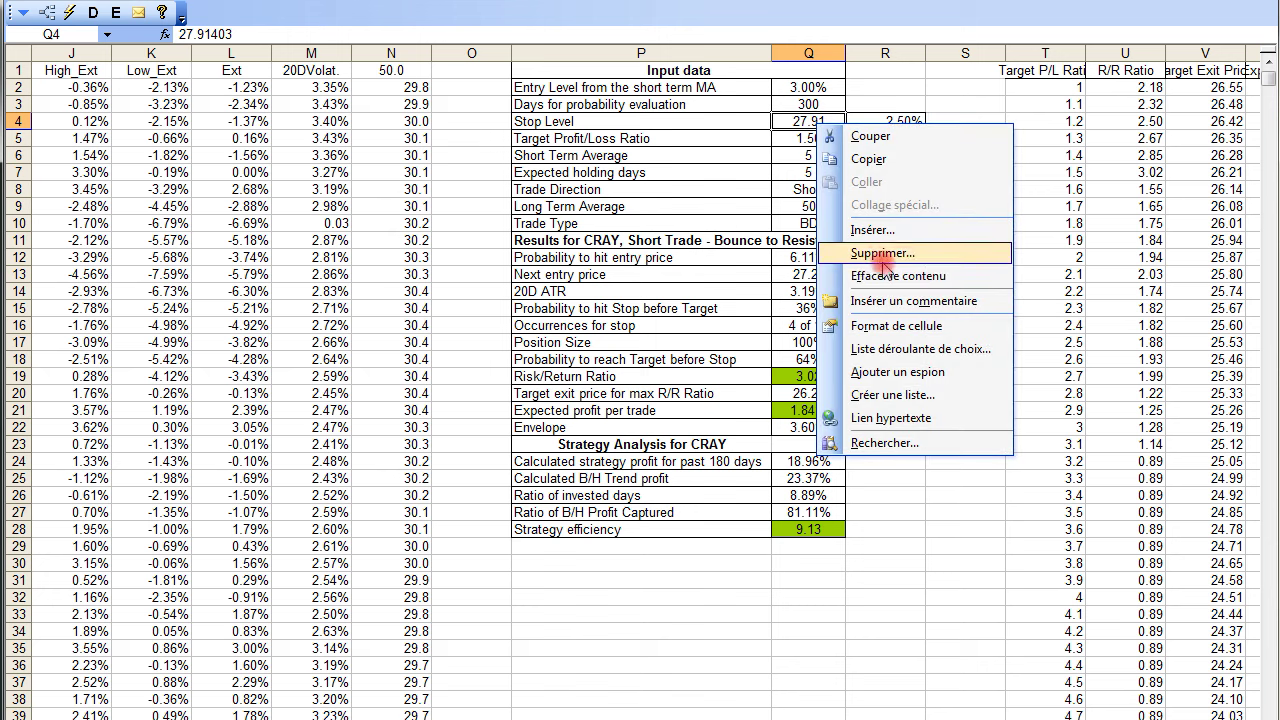
{"action": "left_click", "coordinate": [898, 276]}
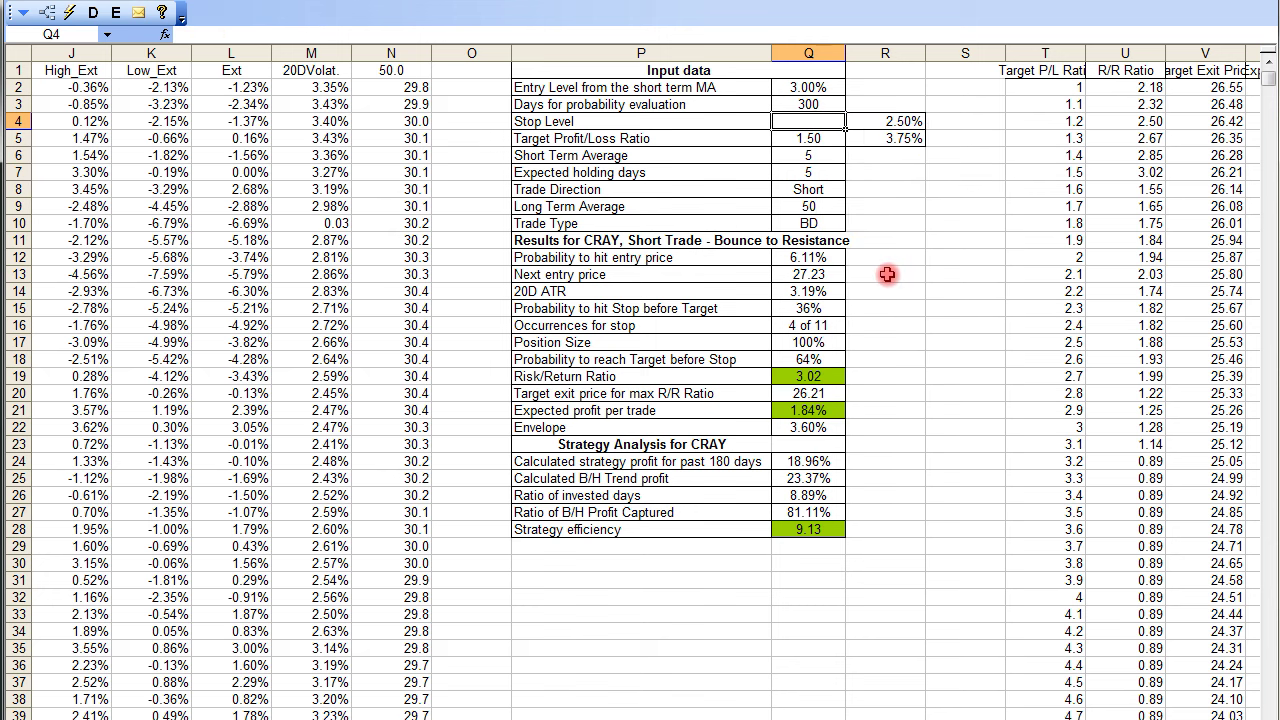
Recalculate the CRAY breakdown trade with an entry price of 26.00 and a stop level of 26.65
{"action": "left_click", "coordinate": [70, 12]}
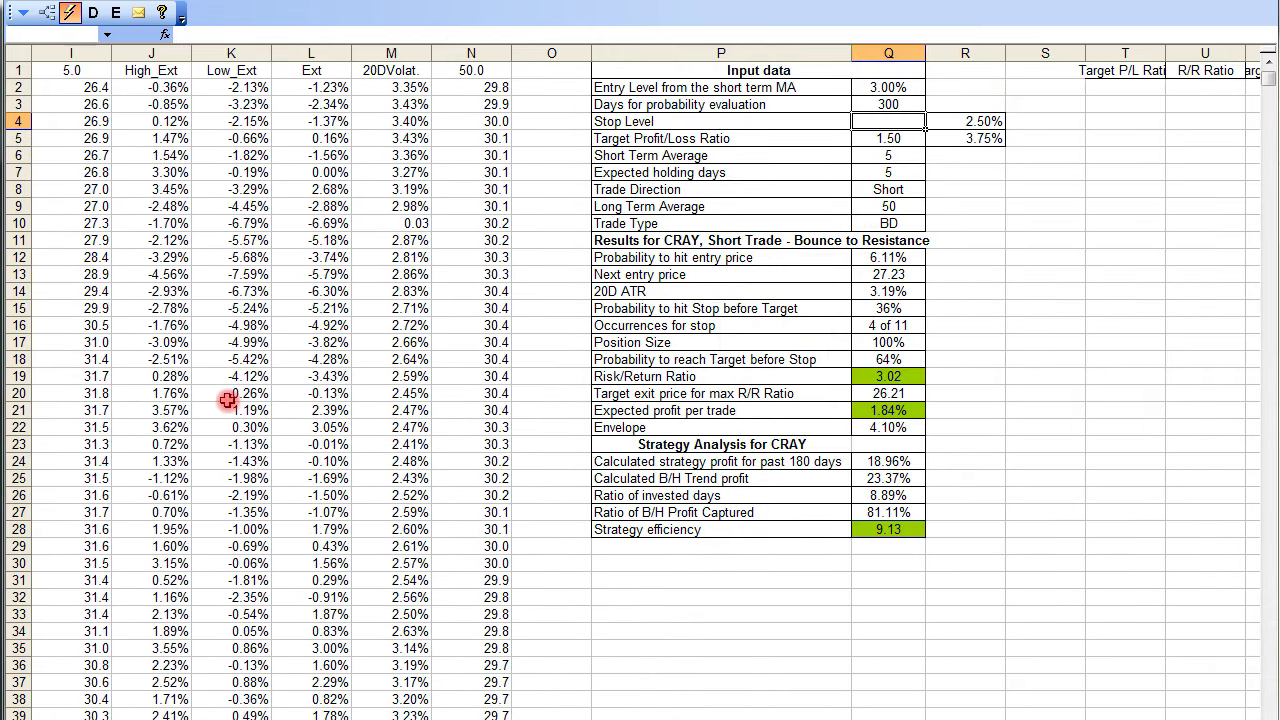
{"action": "type", "text": ".65"}
{"action": "key", "text": "Return"}
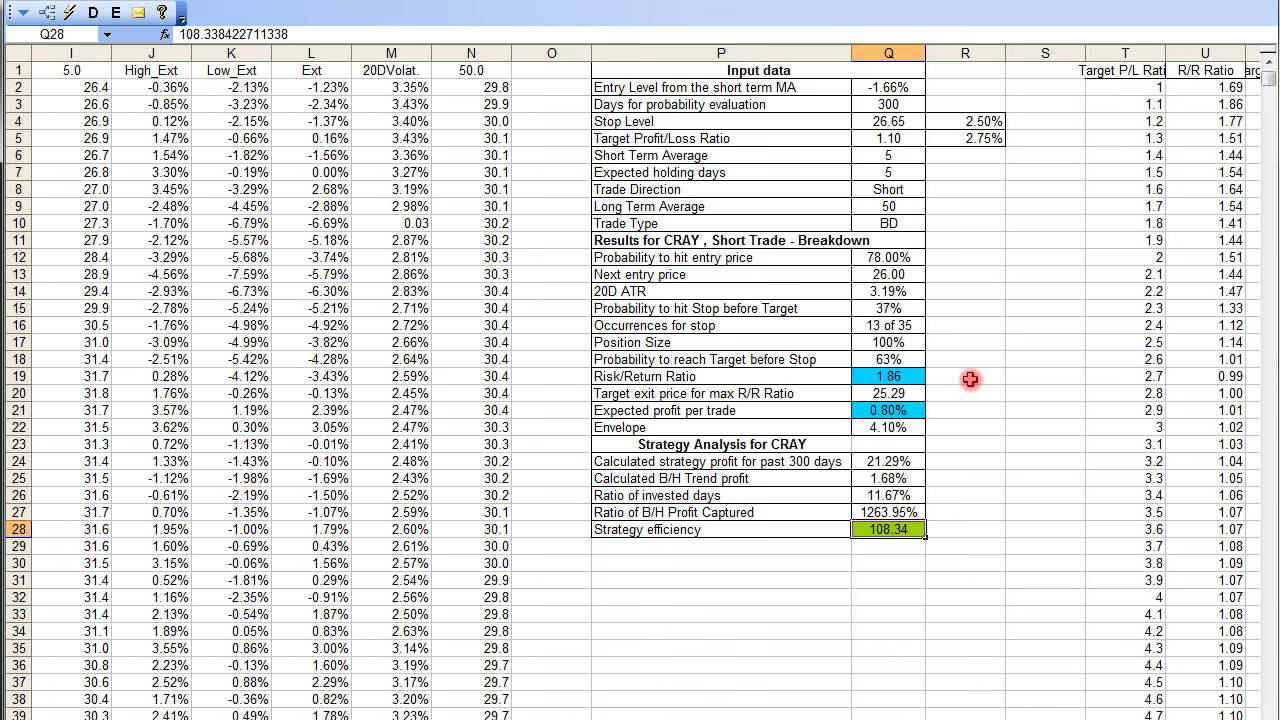
Change the trade type to BDV in the CRAY input data
{"action": "left_click", "coordinate": [905, 223]}
{"action": "double_click", "coordinate": [909, 223]}
{"action": "type", "text": "V"}
{"action": "left_click", "coordinate": [995, 291]}
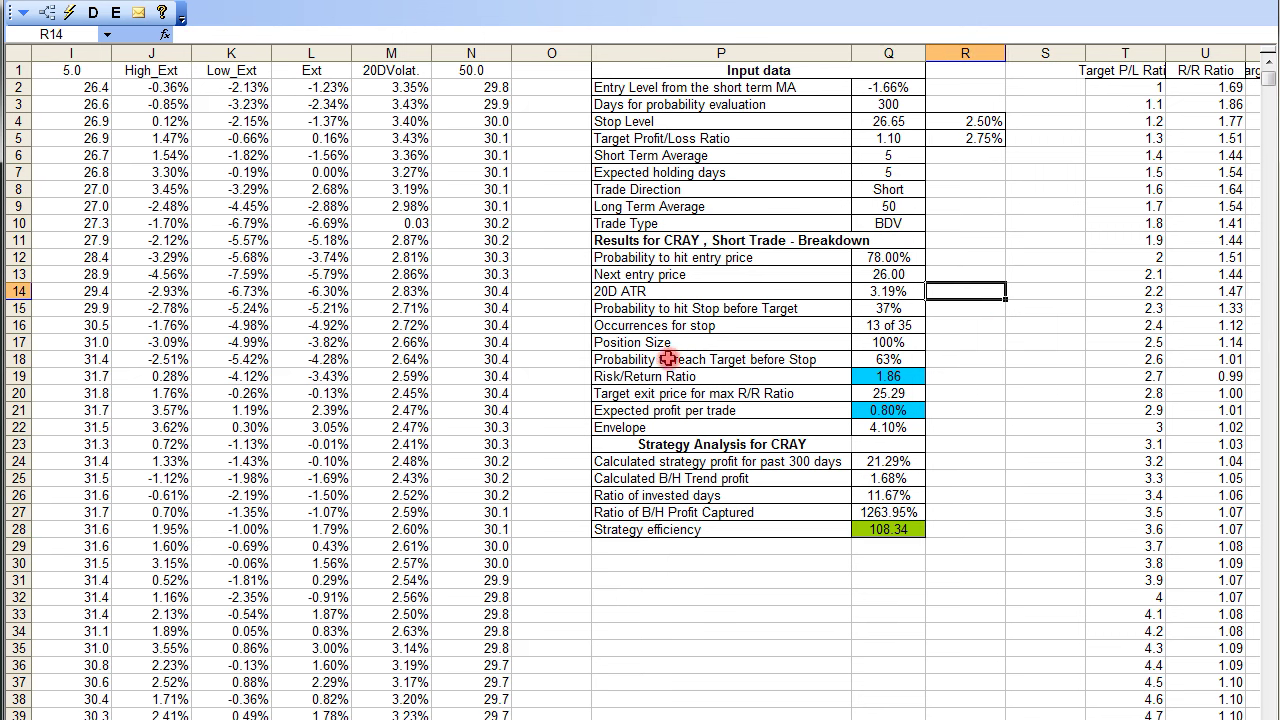
Recalculate the CRAY probabilities for the BDV trade type with a breakdown price of 26.00
{"action": "left_click", "coordinate": [70, 13]}
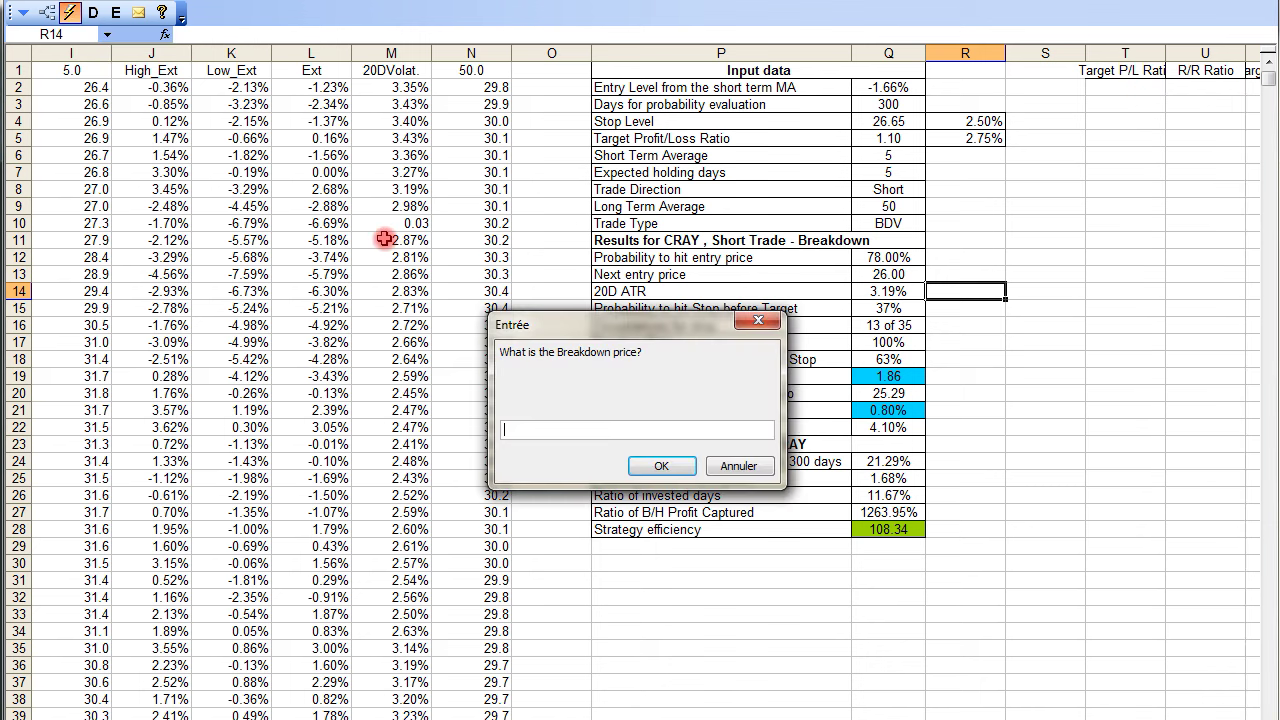
{"action": "key", "text": "Return"}
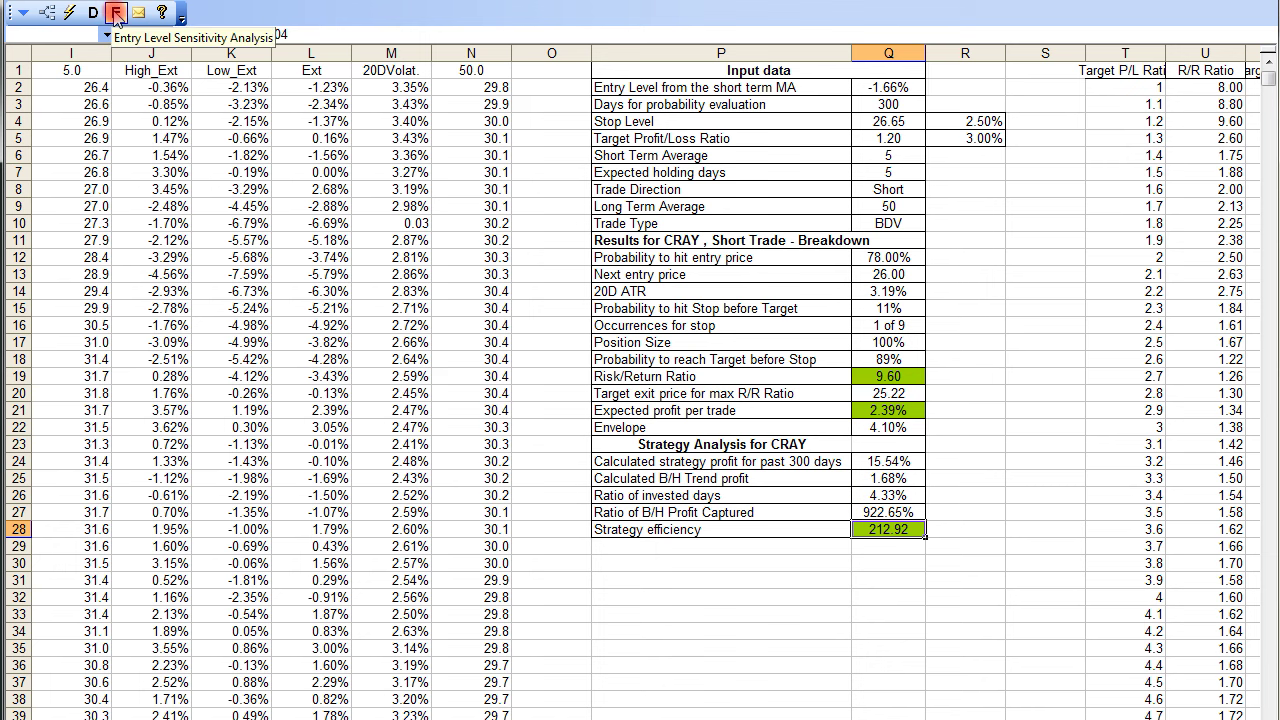
Run the entry level and days sensitivity analyses for the CRAY BDV trade with the 2.50% stop
{"action": "left_click", "coordinate": [116, 13]}
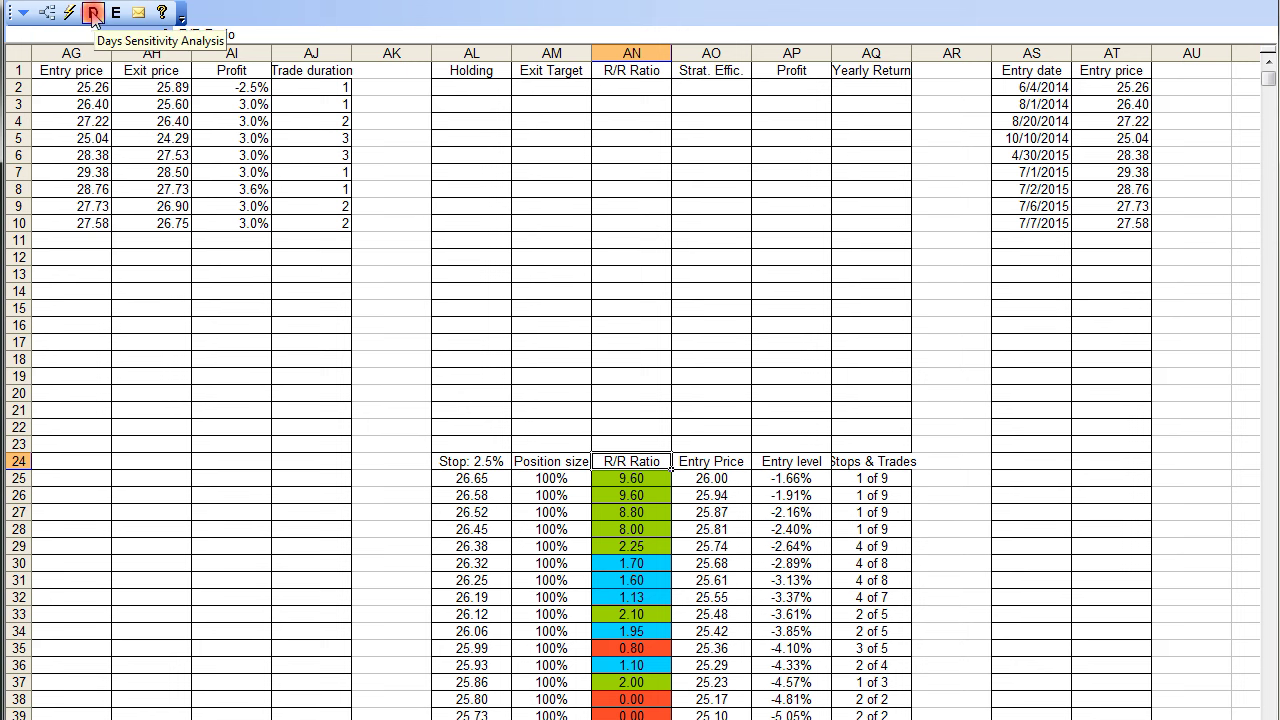
{"action": "left_click", "coordinate": [95, 14]}
{"action": "left_click", "coordinate": [716, 481]}
{"action": "left_click", "coordinate": [93, 13]}
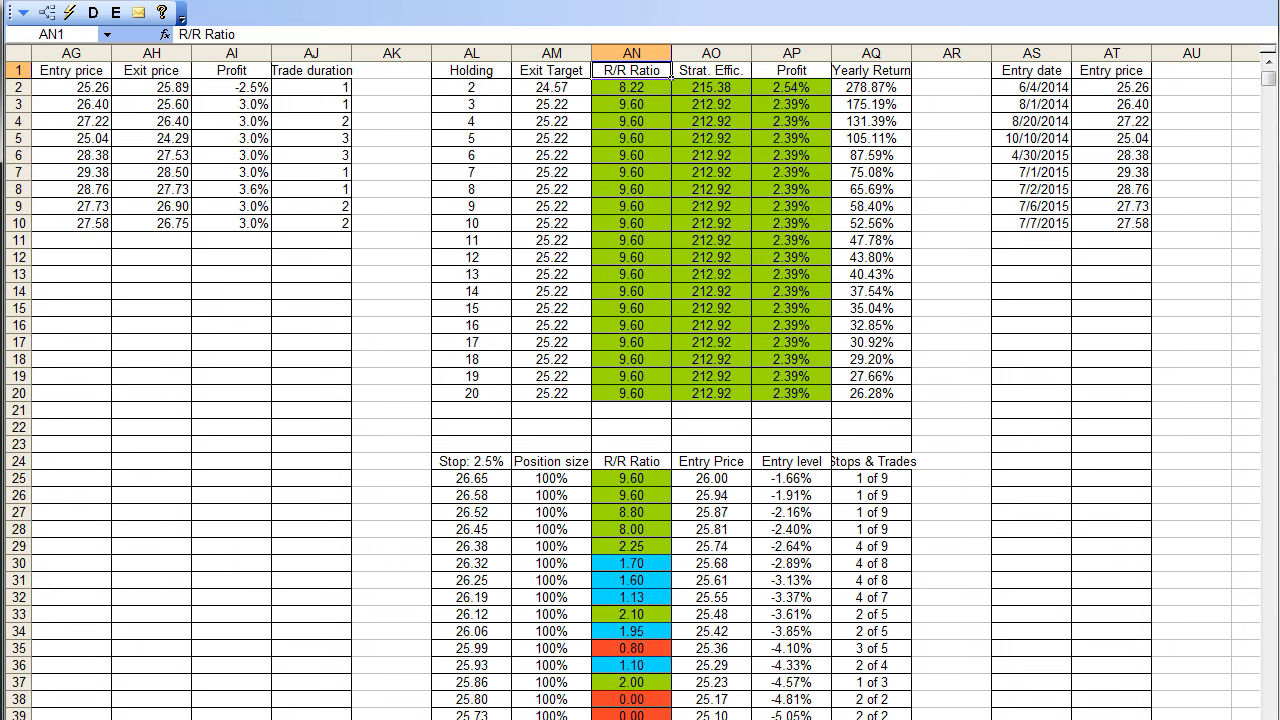
Set the stop level percentage to 5% and clear the stop level price in the CRAY input data
{"action": "scroll", "coordinate": [640, 380], "scroll_direction": "left", "scroll_amount": 10}
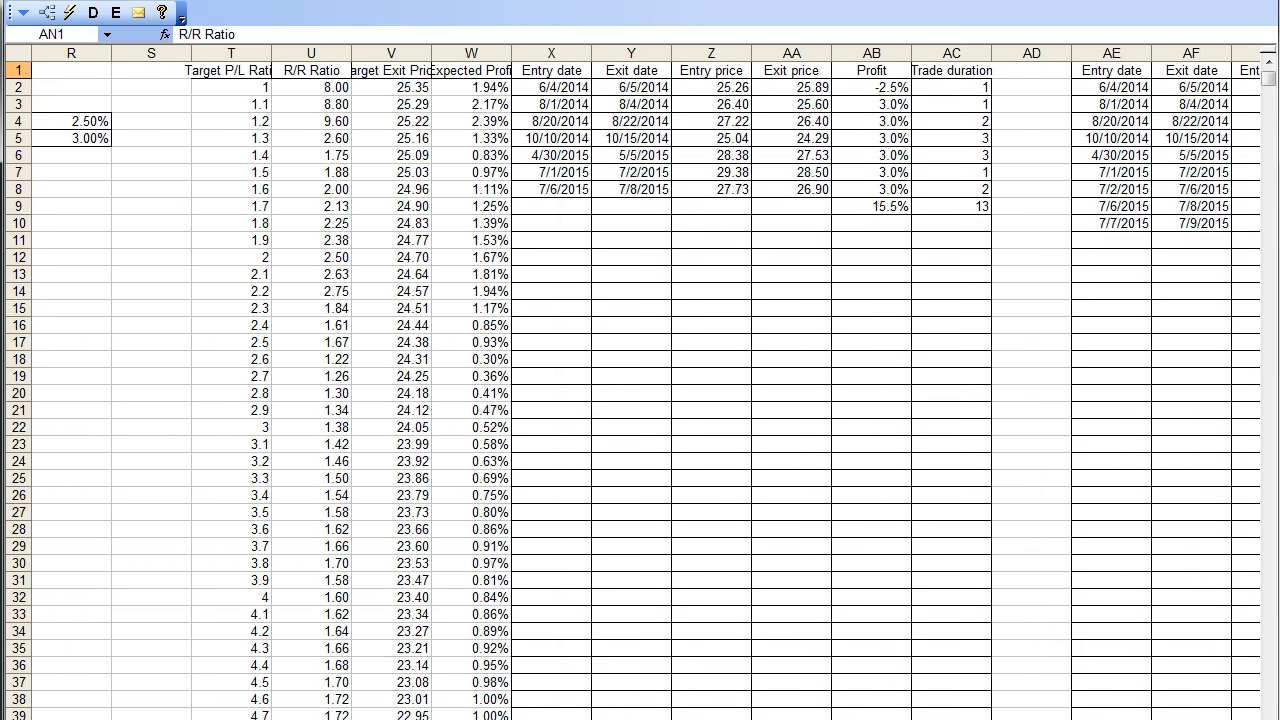
{"action": "scroll", "coordinate": [640, 380], "scroll_direction": "right", "scroll_amount": 3}
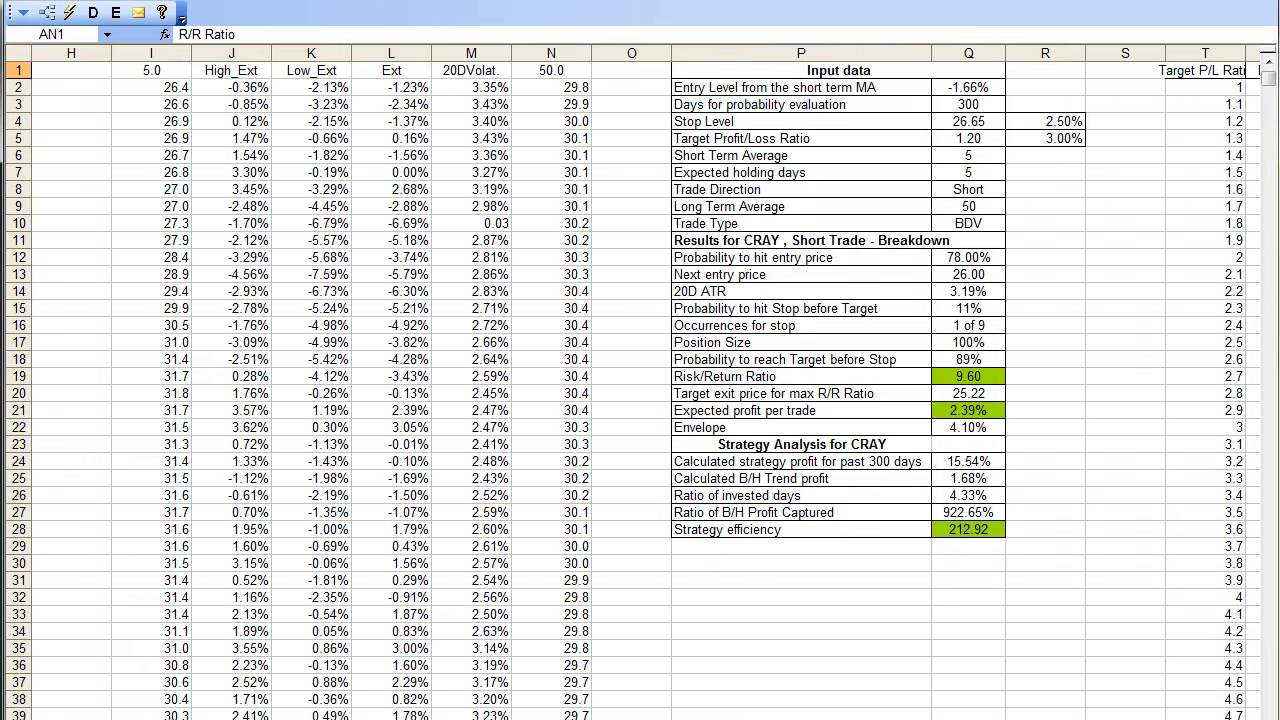
{"action": "scroll", "coordinate": [1015, 275], "scroll_direction": "left", "scroll_amount": 1}
{"action": "left_click", "coordinate": [1132, 122]}
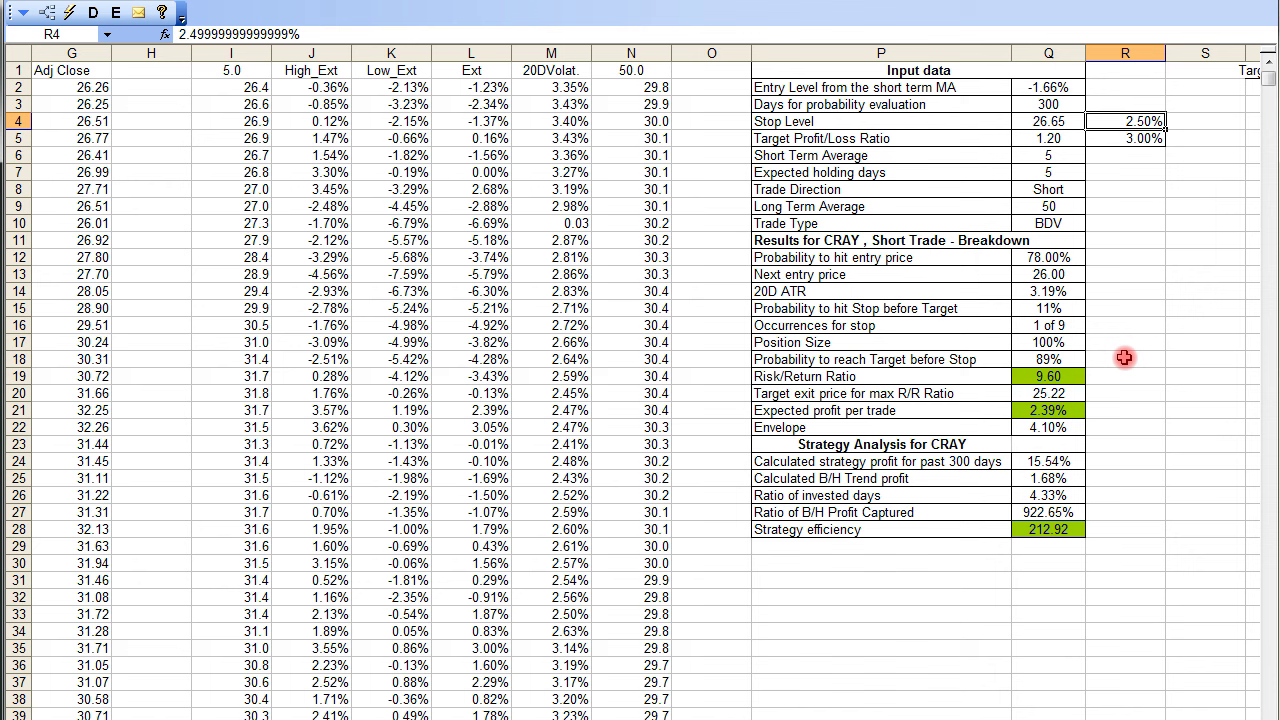
{"action": "type", "text": "5%"}
{"action": "left_click", "coordinate": [1124, 358]}
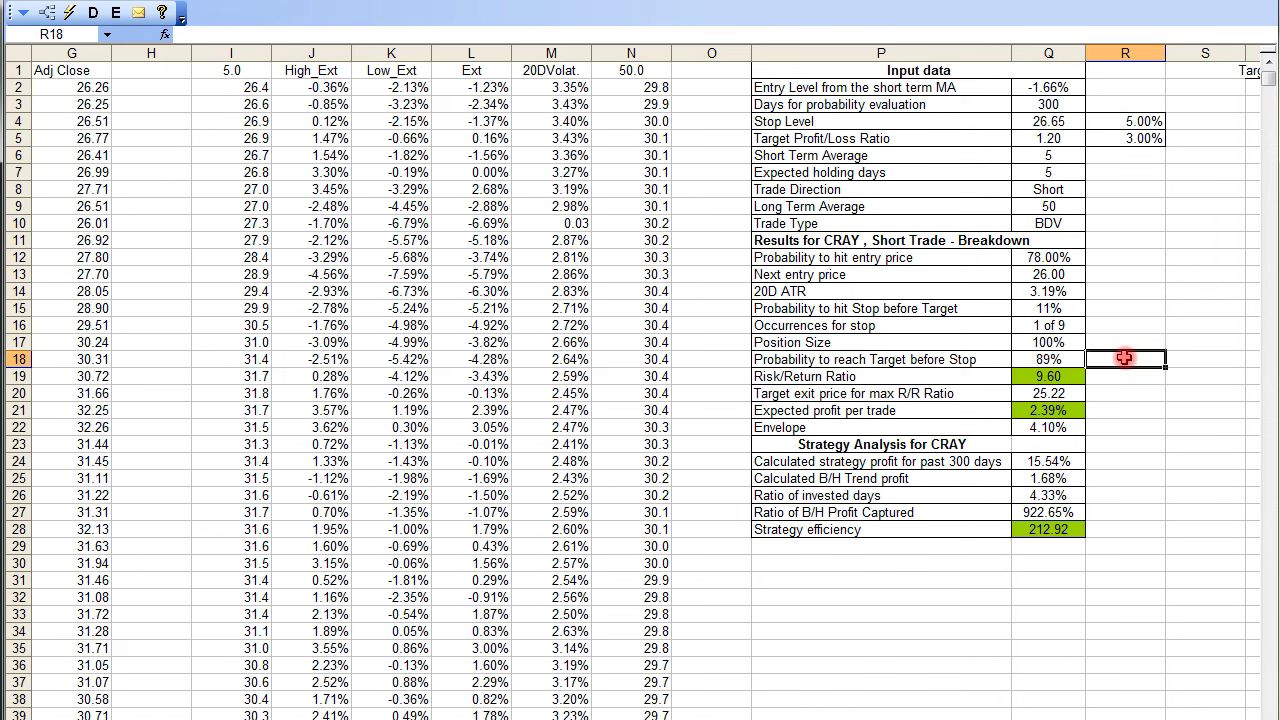
{"action": "right_click", "coordinate": [1050, 122]}
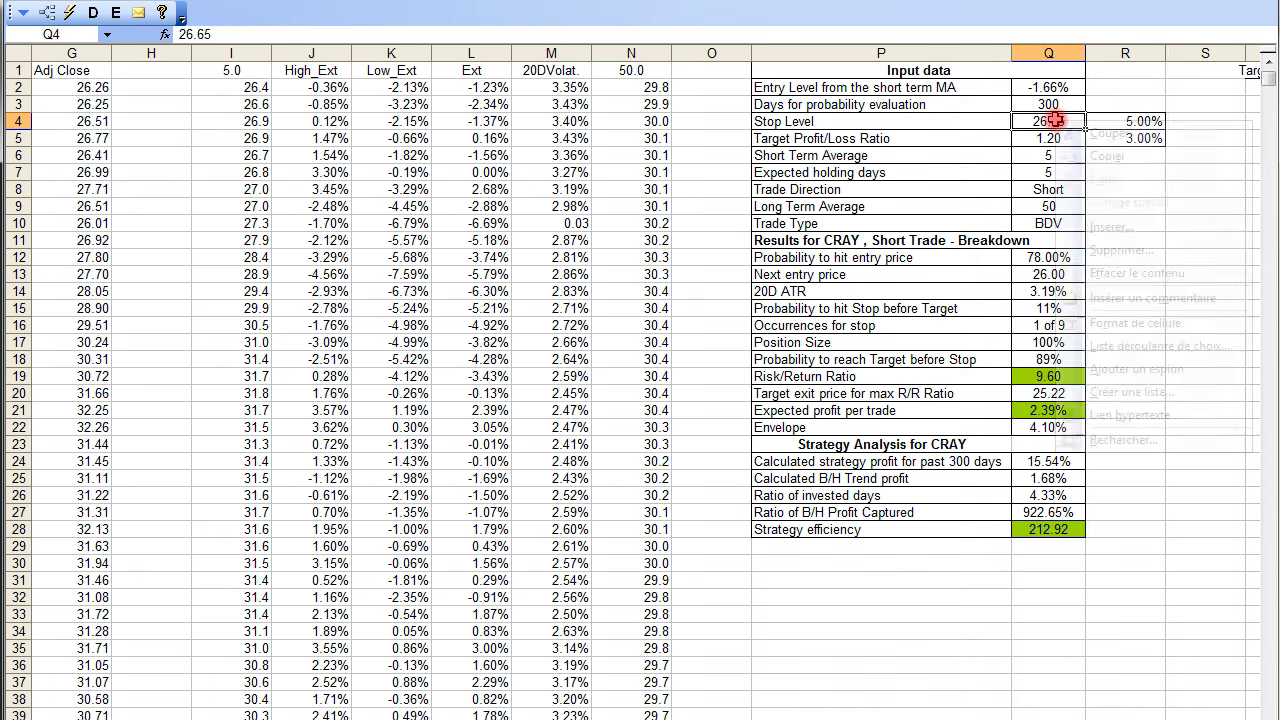
{"action": "left_click", "coordinate": [1100, 272]}
{"action": "left_click", "coordinate": [445, 274]}
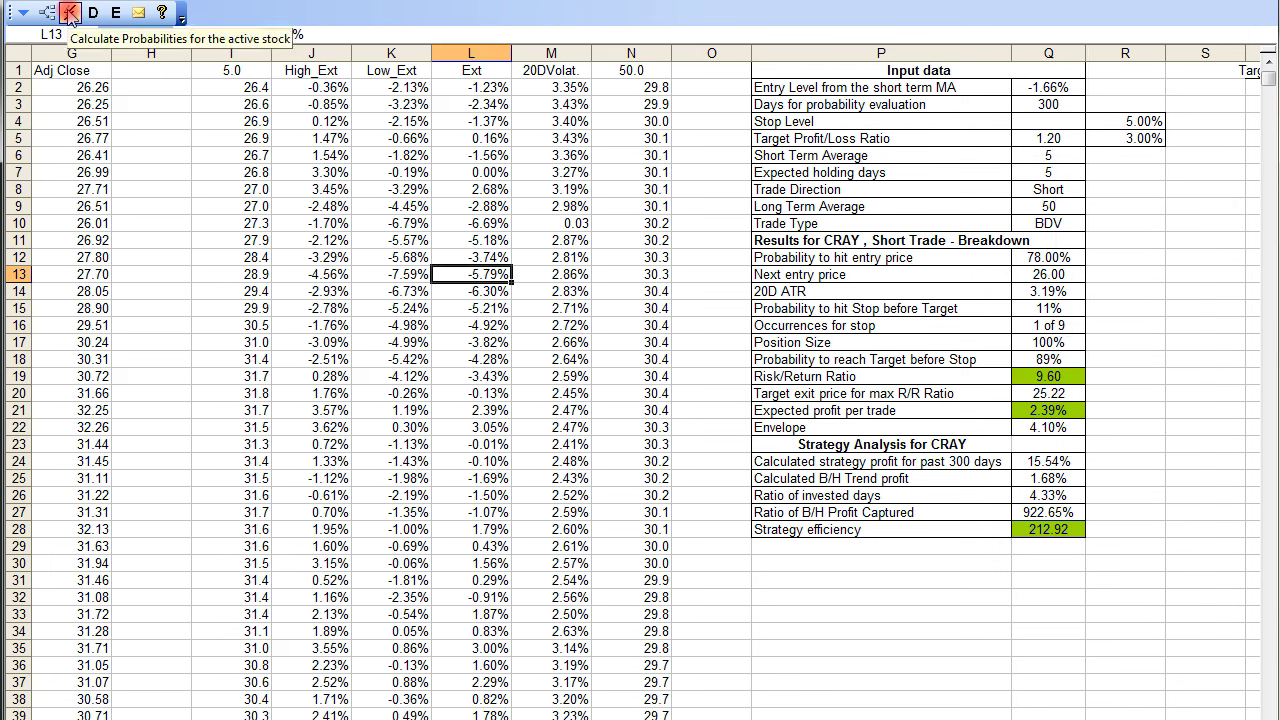
Recalculate the CRAY breakdown trade with the 5% stop and a breakdown price of 26
{"action": "left_click", "coordinate": [74, 14]}
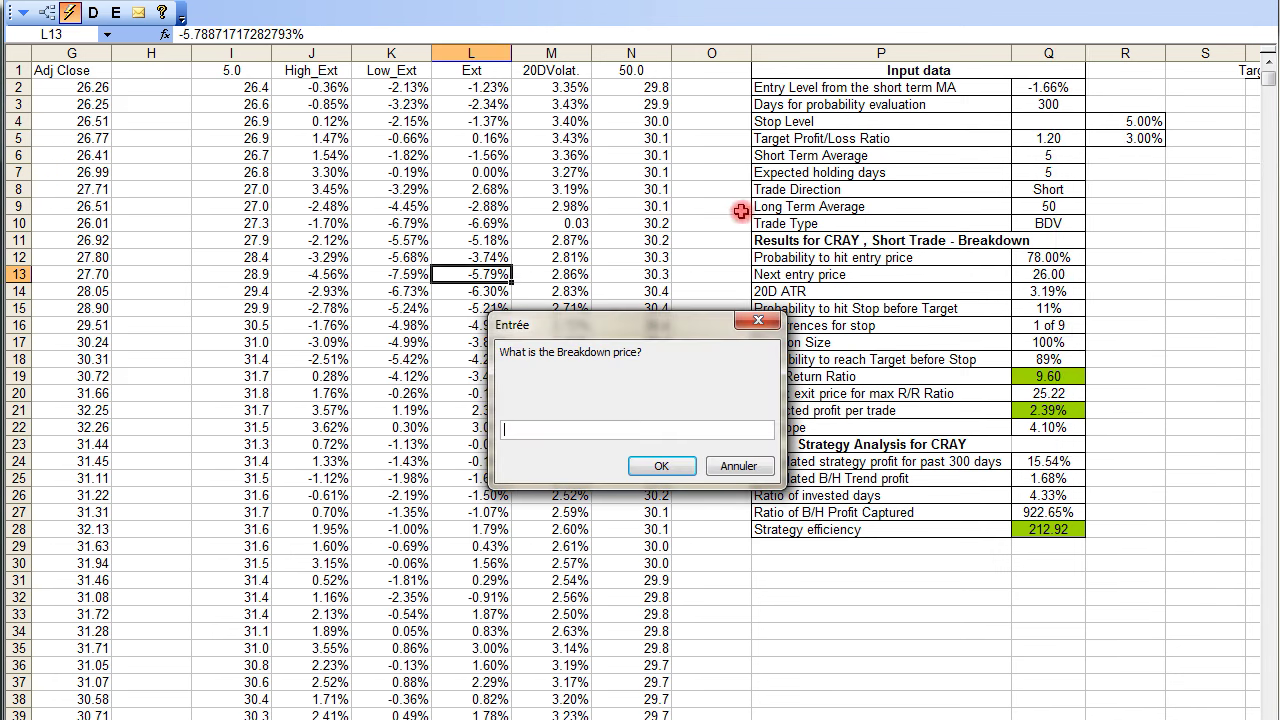
{"action": "type", "text": "26"}
{"action": "key", "text": "Return"}
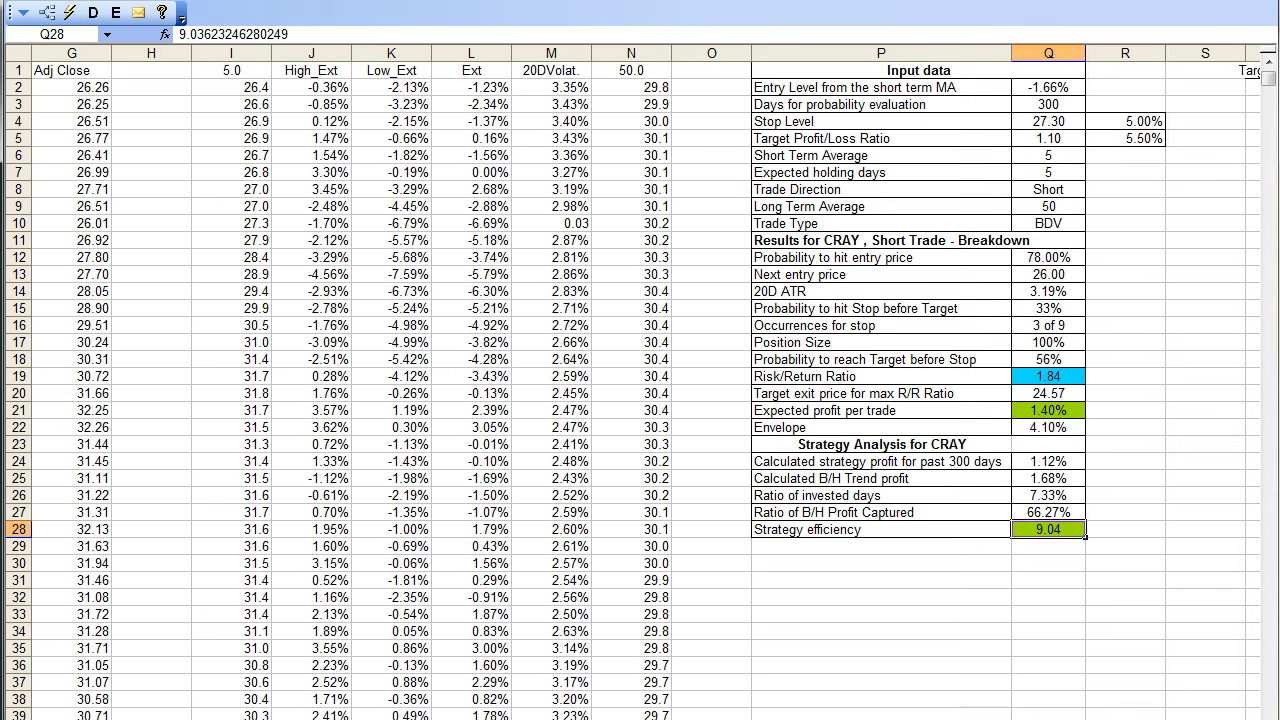
Run the days sensitivity analysis for the CRAY trade with the 5% stop and return to the input data
{"action": "scroll", "coordinate": [652, 382], "scroll_direction": "right", "scroll_amount": 7}
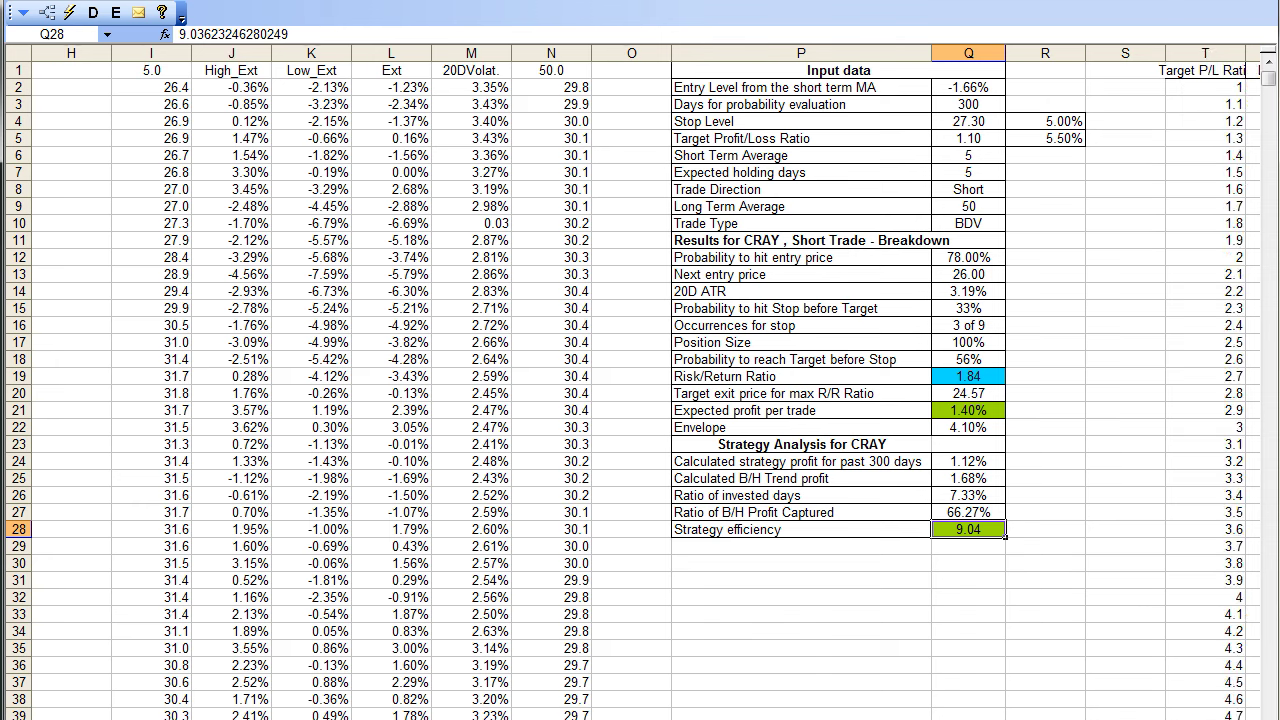
{"action": "scroll", "coordinate": [652, 382], "scroll_direction": "right", "scroll_amount": 5}
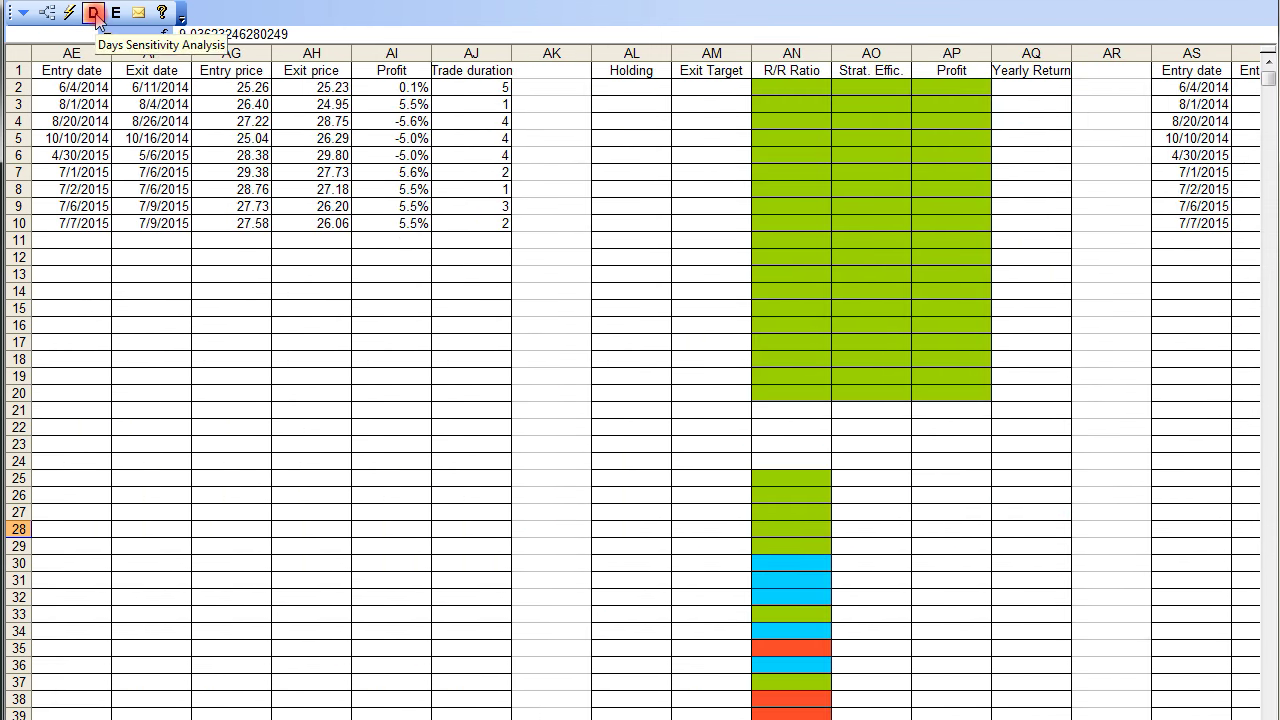
{"action": "left_click", "coordinate": [94, 13]}
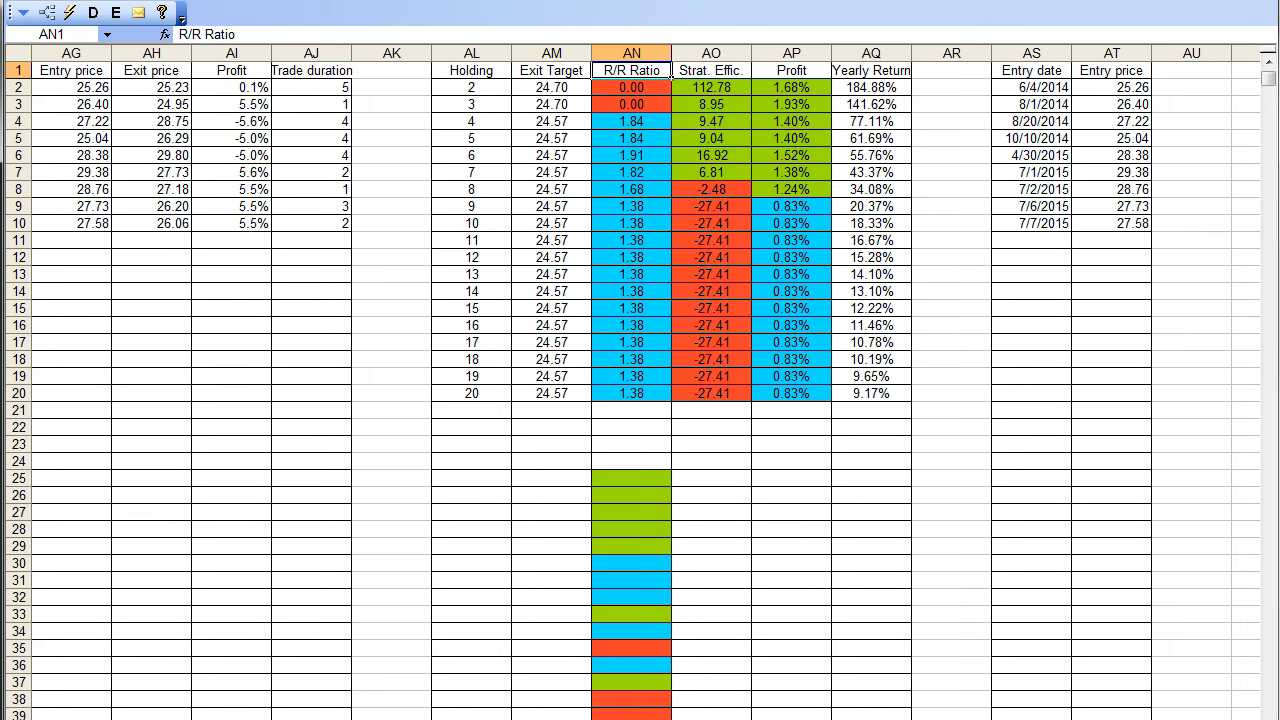
{"action": "scroll", "coordinate": [640, 380], "scroll_direction": "left", "scroll_amount": 10}
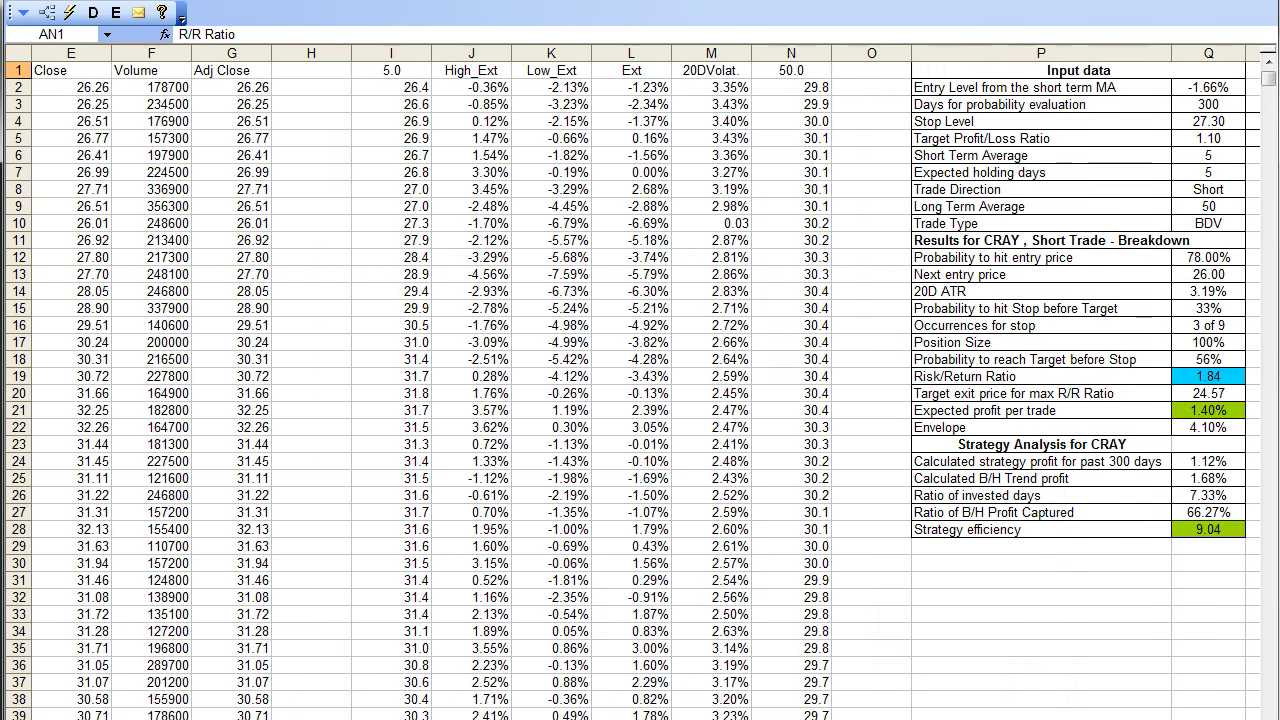
{"action": "scroll", "coordinate": [640, 380], "scroll_direction": "right", "scroll_amount": 2}
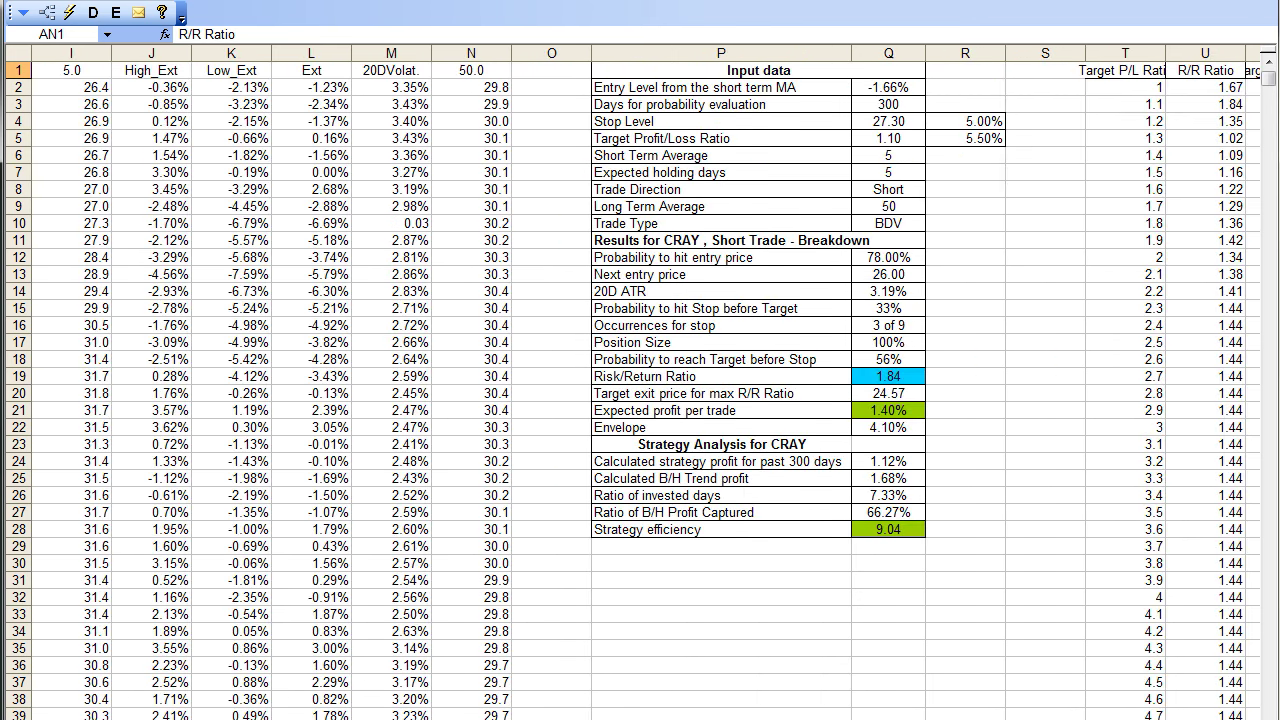